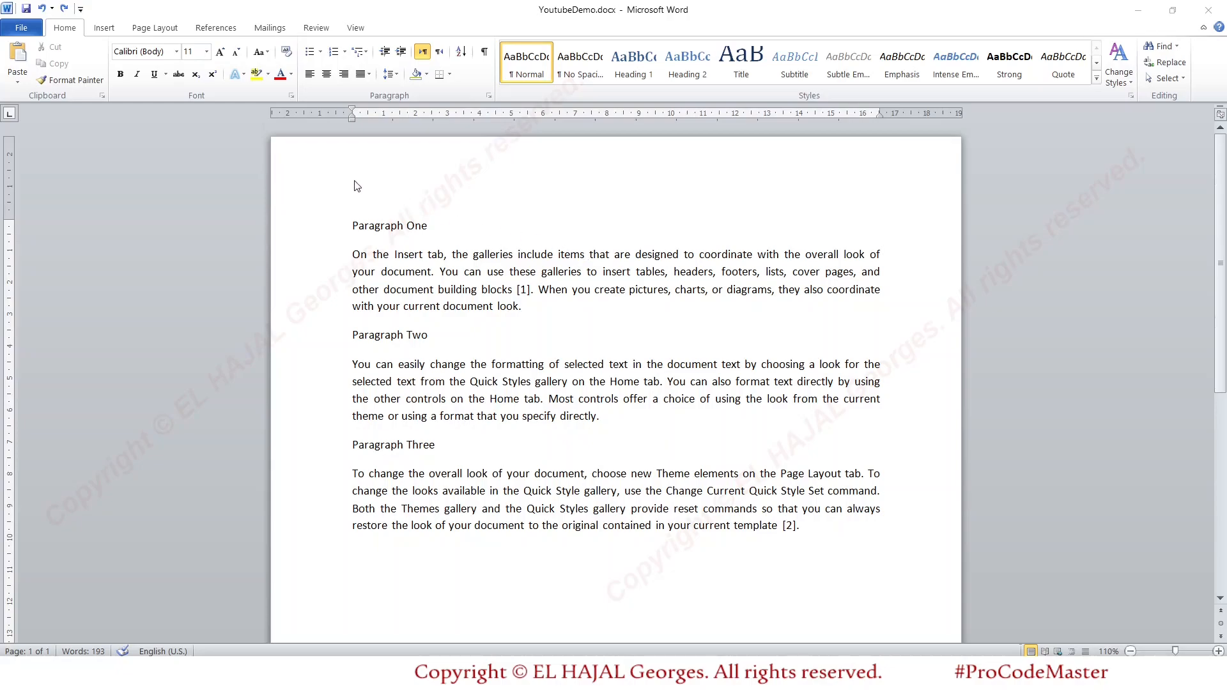
# - Insert the picture java.png from the YouTube folder into the last paragraph of the document
pyautogui.click(101, 32)
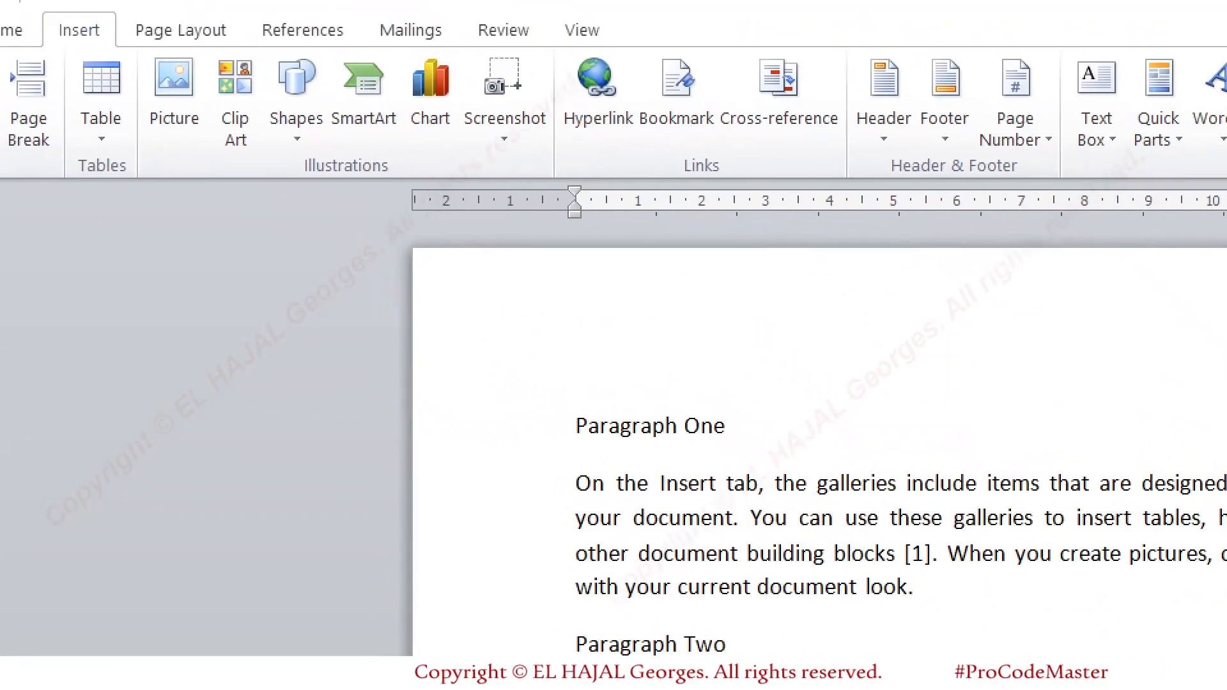
pyautogui.moveTo(160, 160); pyautogui.dragTo(203, 164)
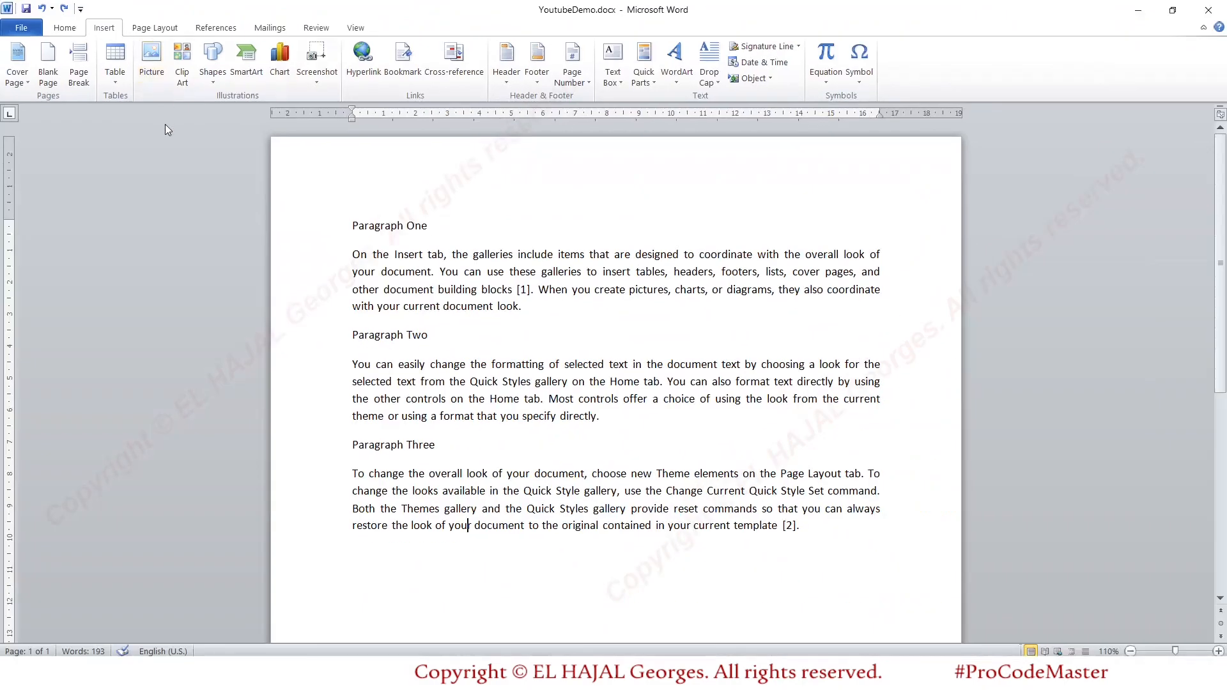
pyautogui.click(186, 108)
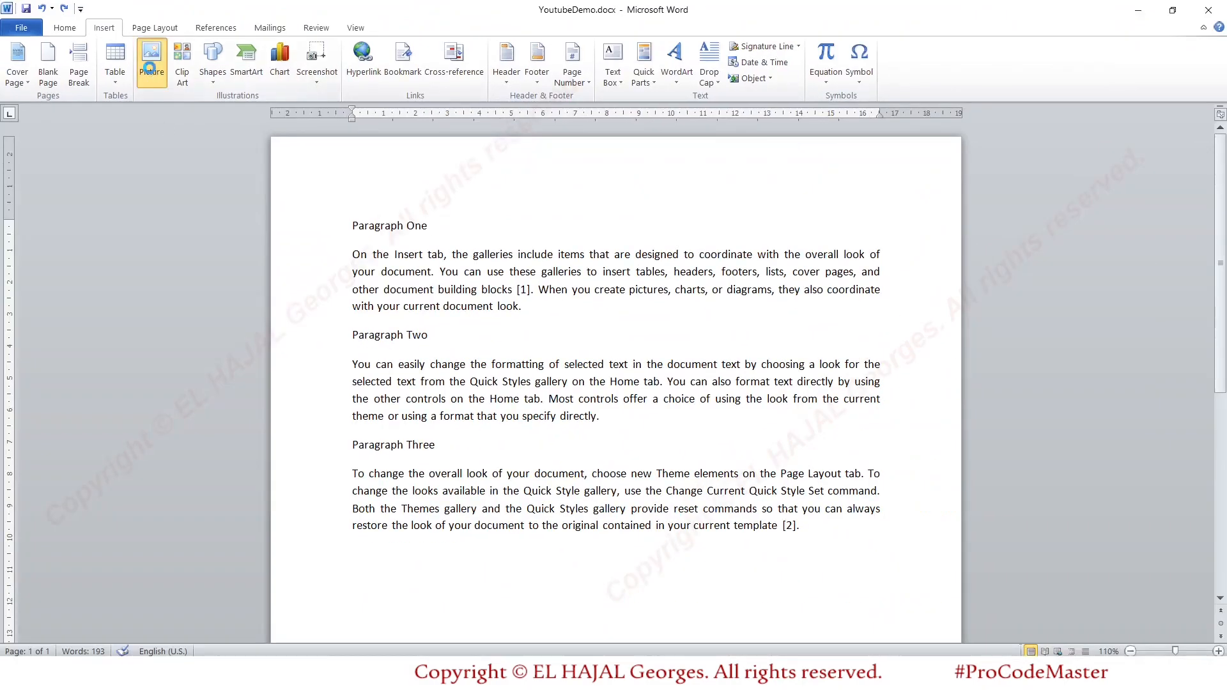
pyautogui.click(99, 108)
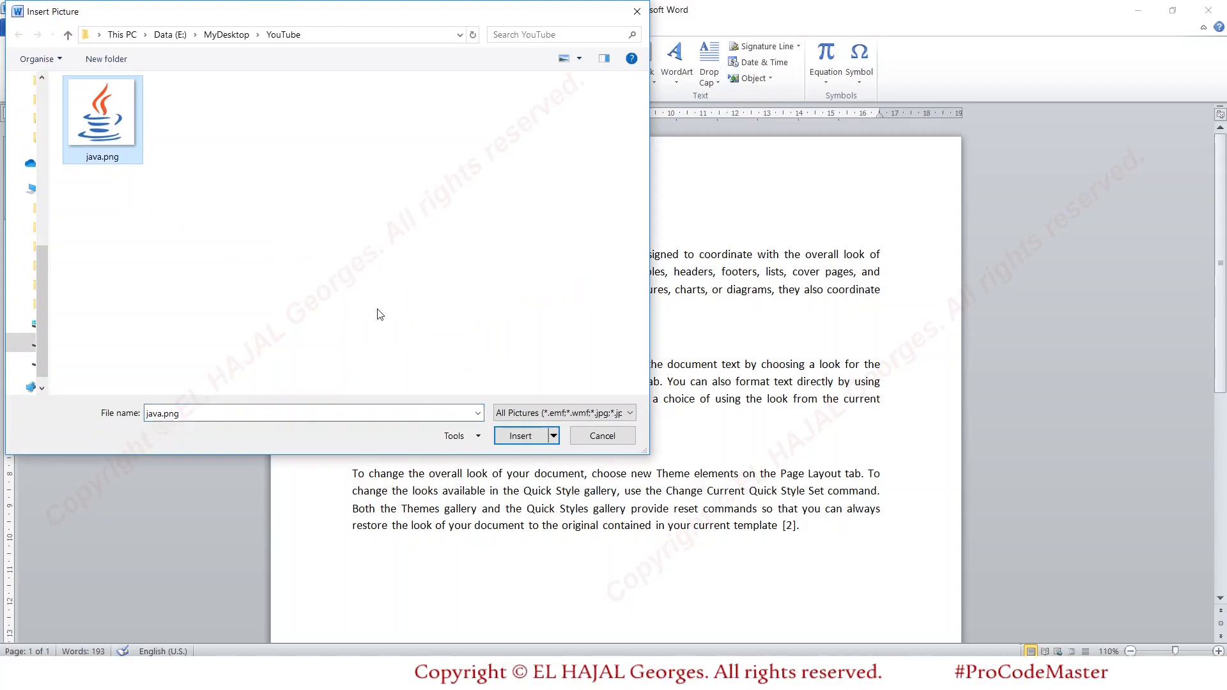
pyautogui.click(519, 437)
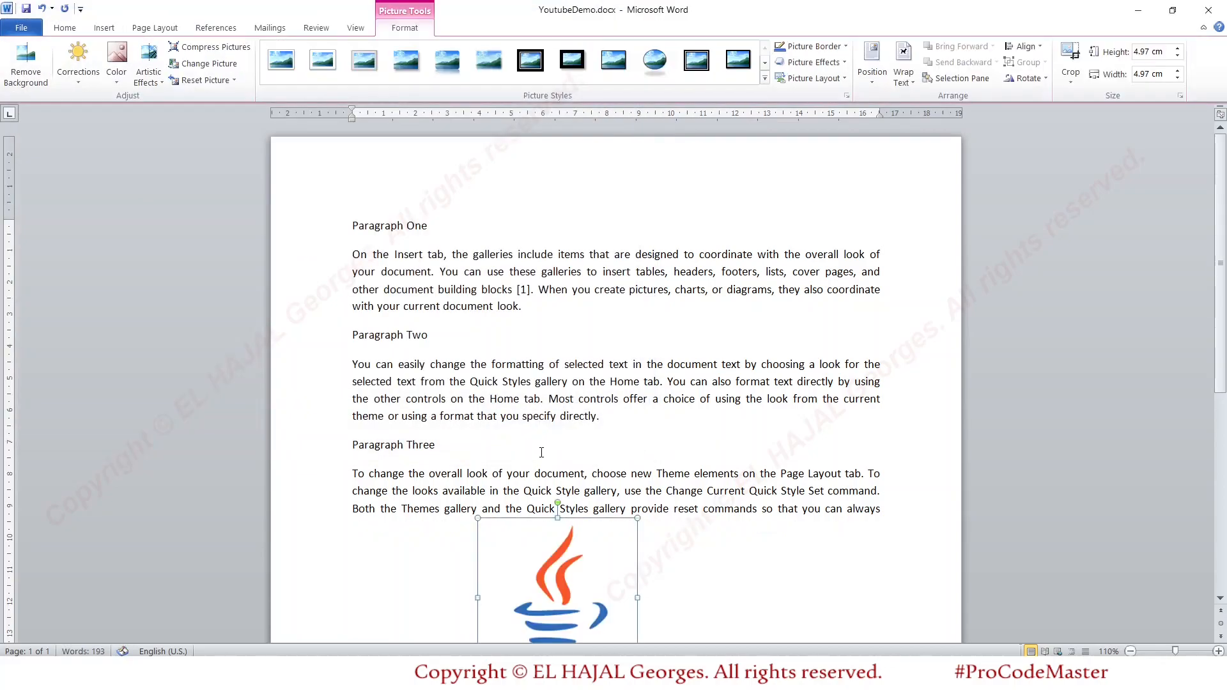
pyautogui.scroll(-3, 704, 422)
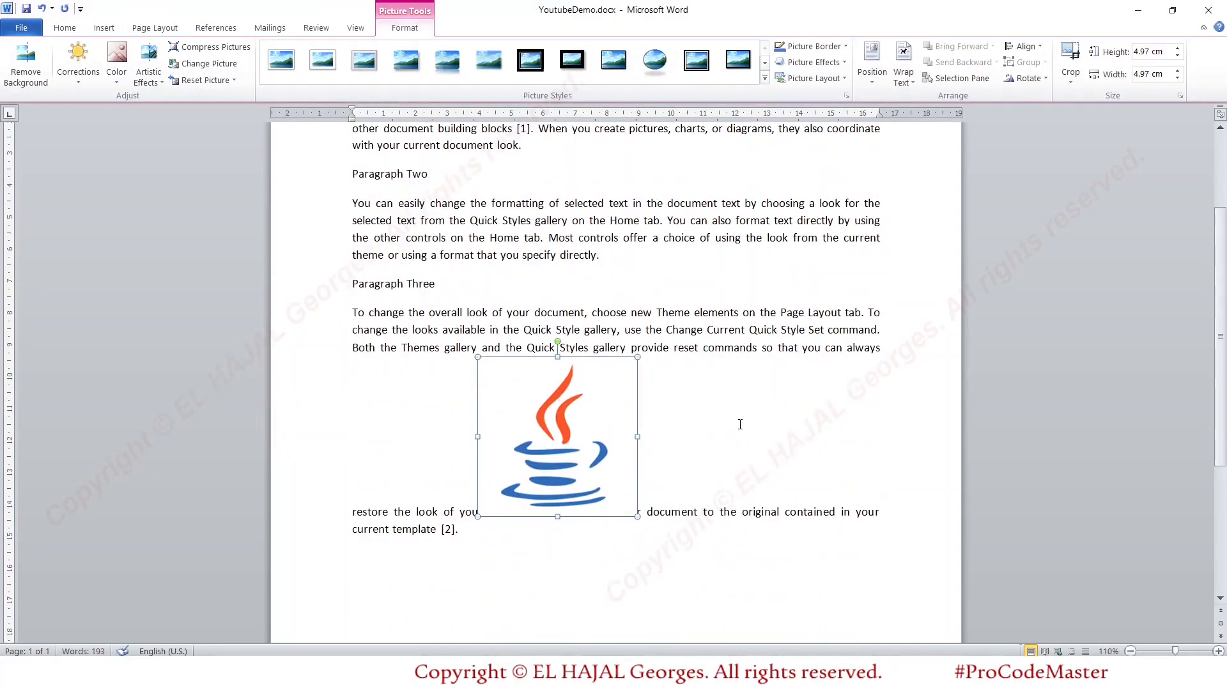
# - Delete the inserted Java logo picture from the text under Paragraph Three
pyautogui.click(1219, 650)
pyautogui.click(1219, 651)
pyautogui.click(1218, 650)
pyautogui.scroll(3, 926, 452)
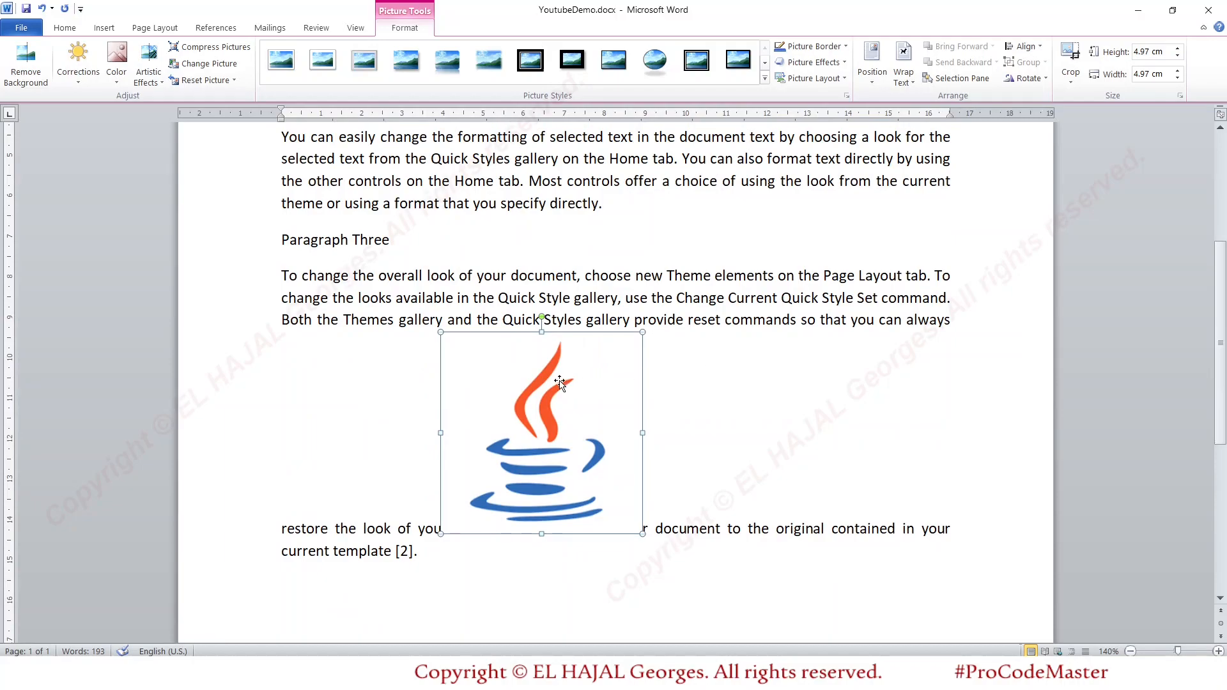
pyautogui.press('Delete')
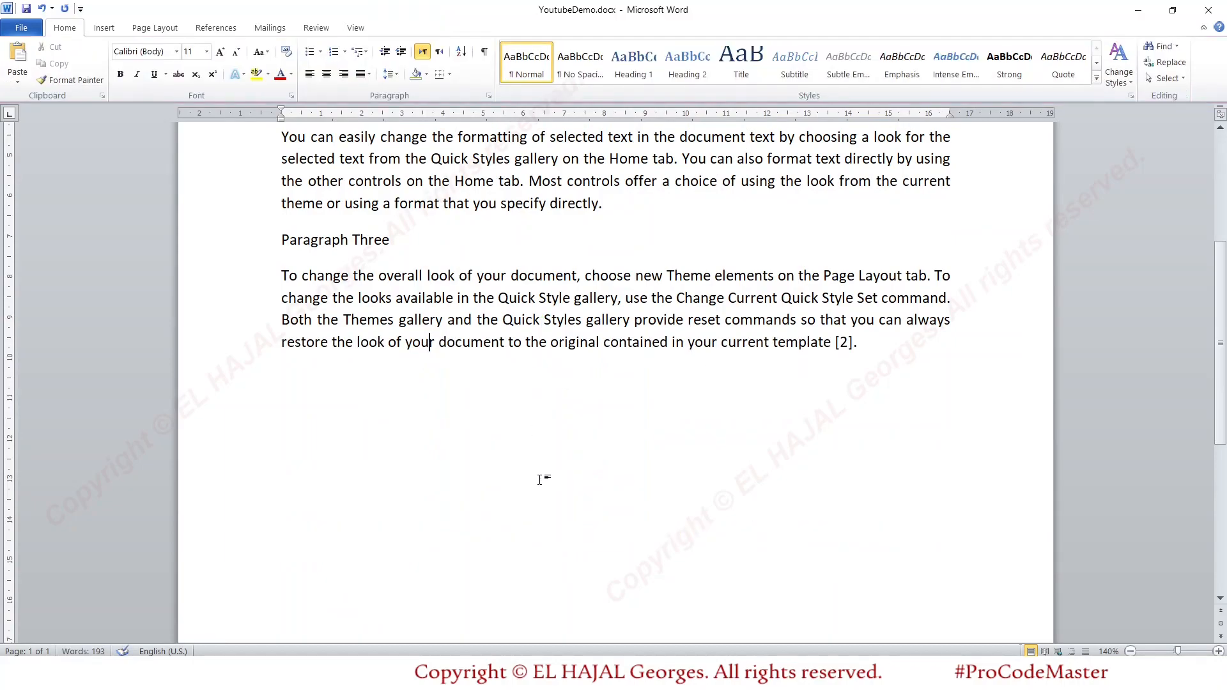
# - Switch to the browser's Microsoft Word page and look at the copy and save options for the tablet and phone image
pyautogui.click(561, 654)
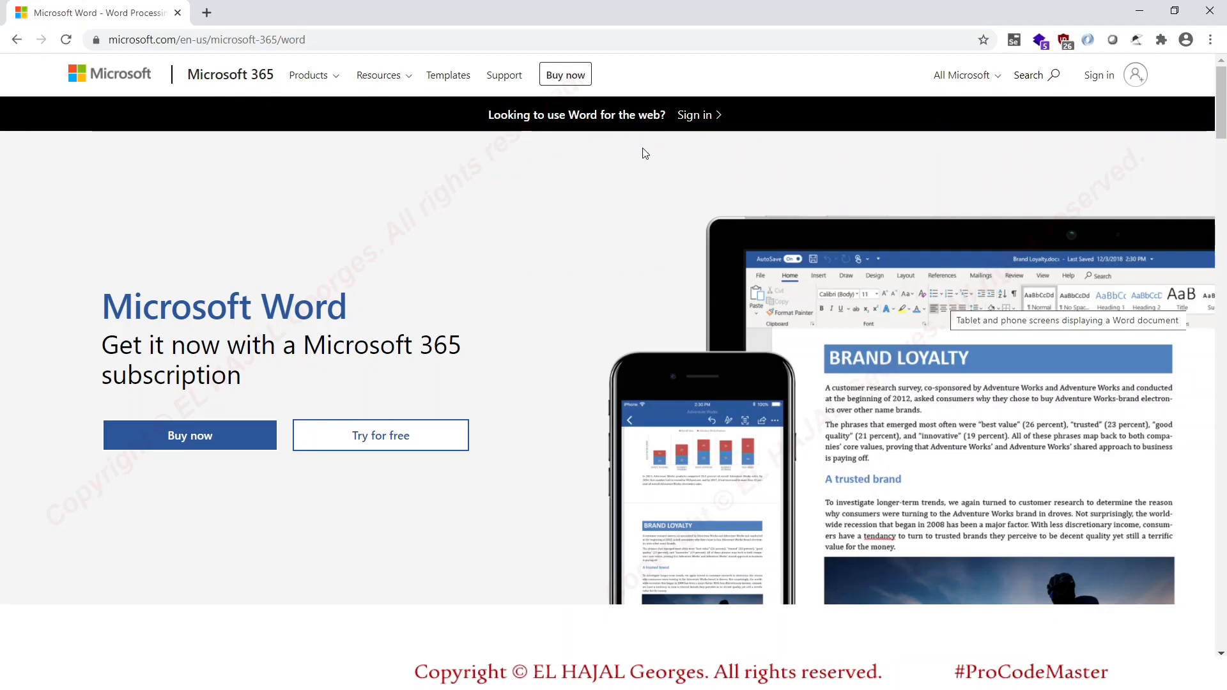
pyautogui.rightClick(914, 276)
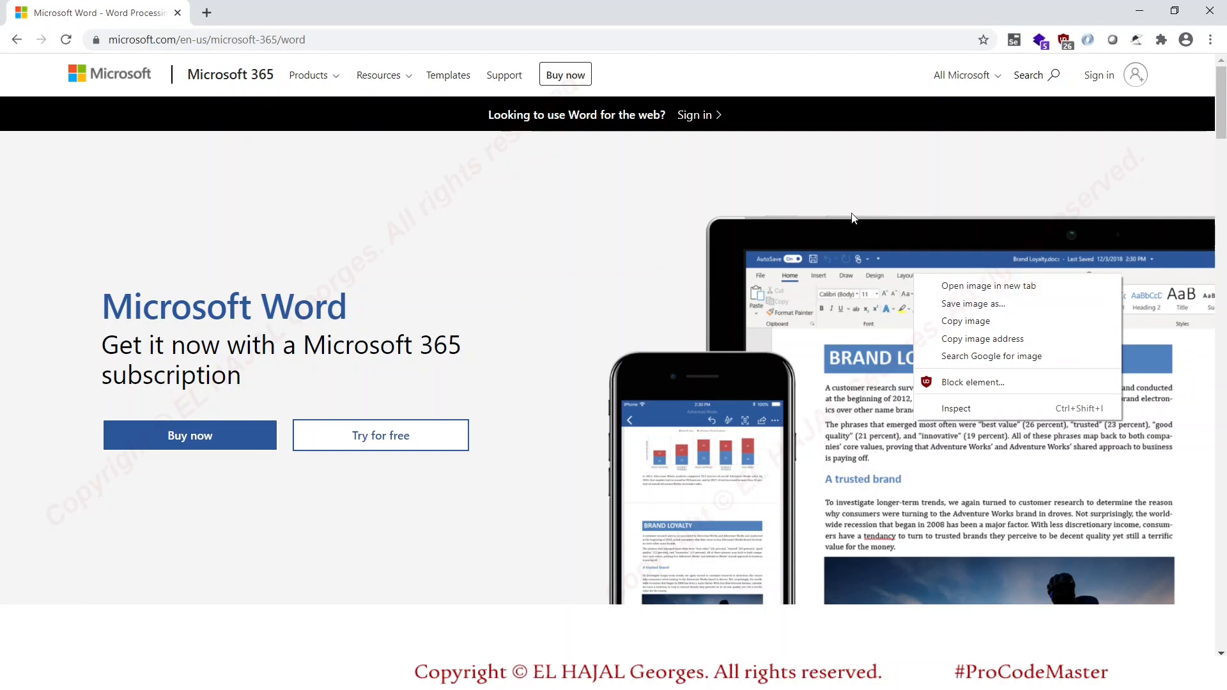
pyautogui.click(848, 186)
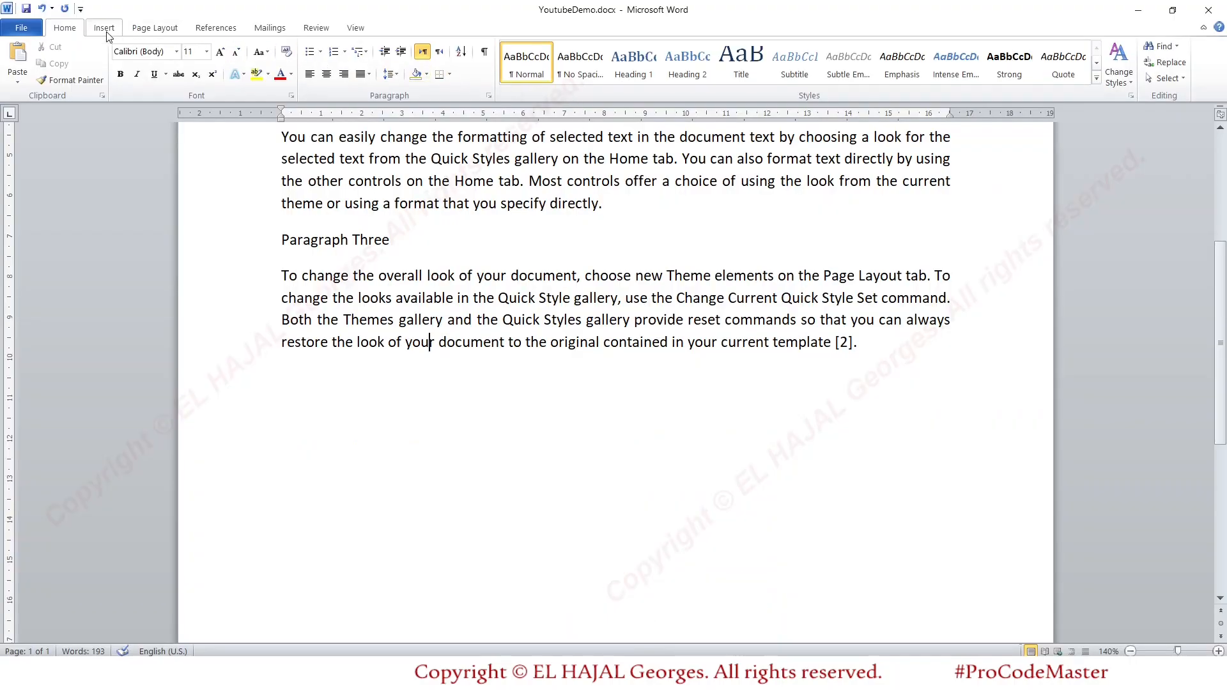
# - Switch back to Word and insert a screen clipping of the web page's tablet and phone image, about 8.2 cm wide and 9.8 cm high
pyautogui.click(106, 31)
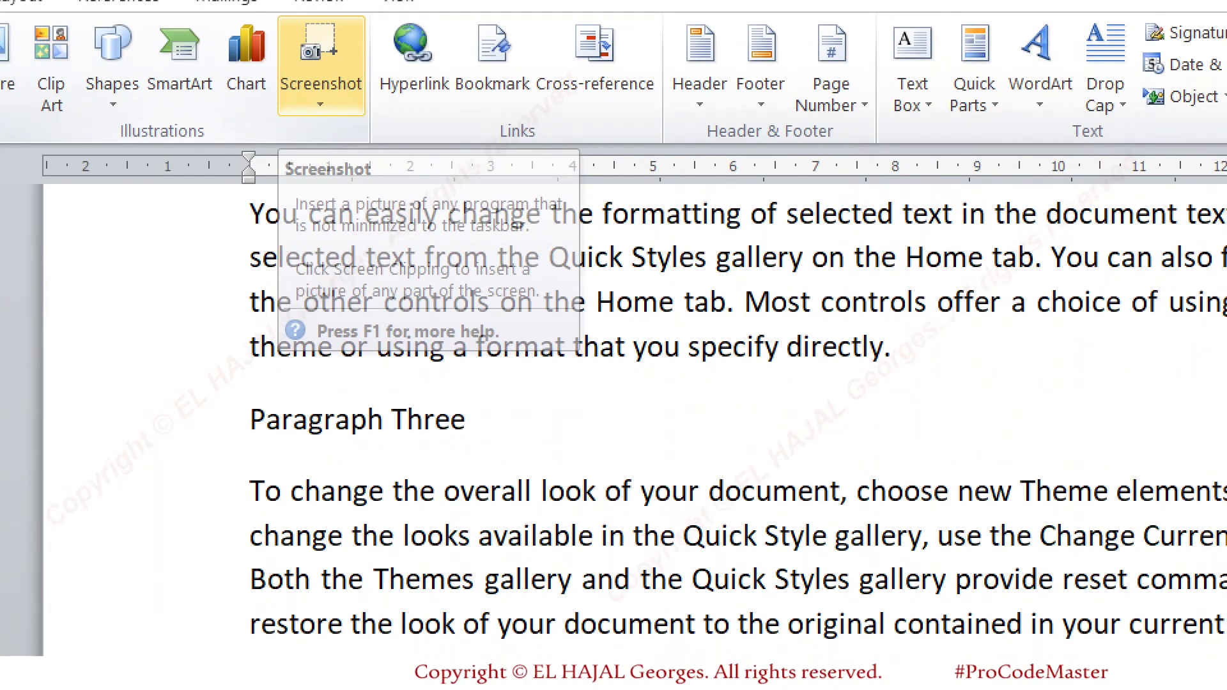
pyautogui.click(292, 83)
pyautogui.moveTo(285, 168); pyautogui.dragTo(345, 168)
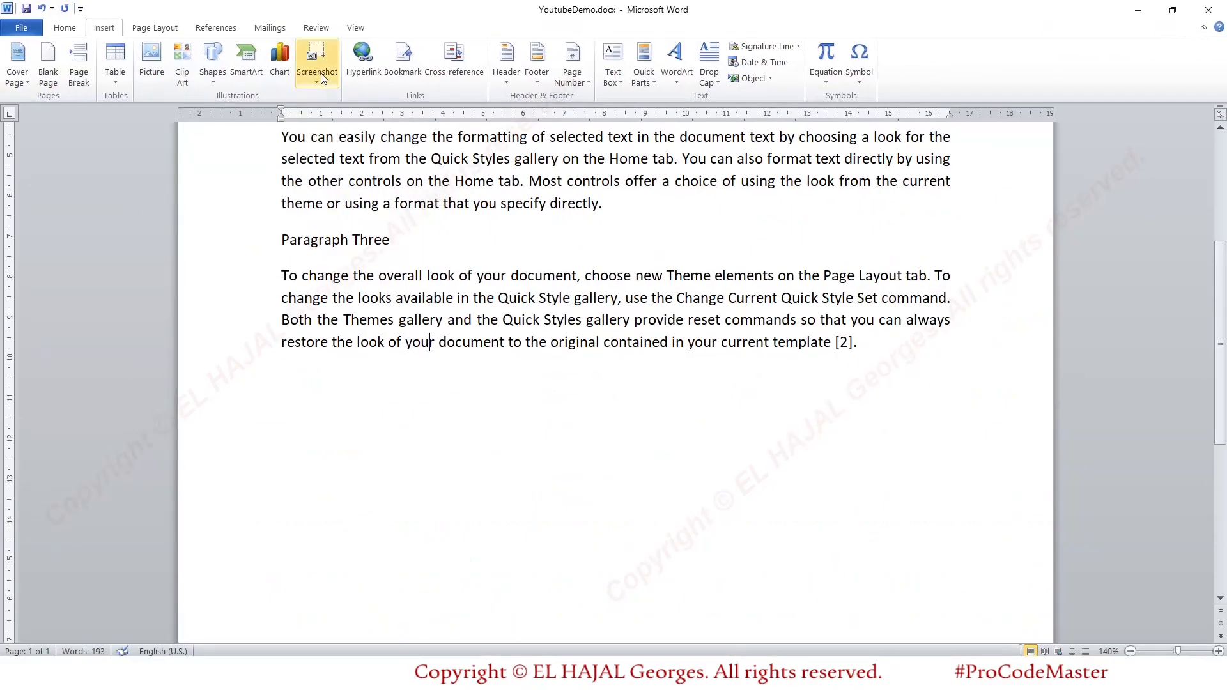
pyautogui.click(322, 77)
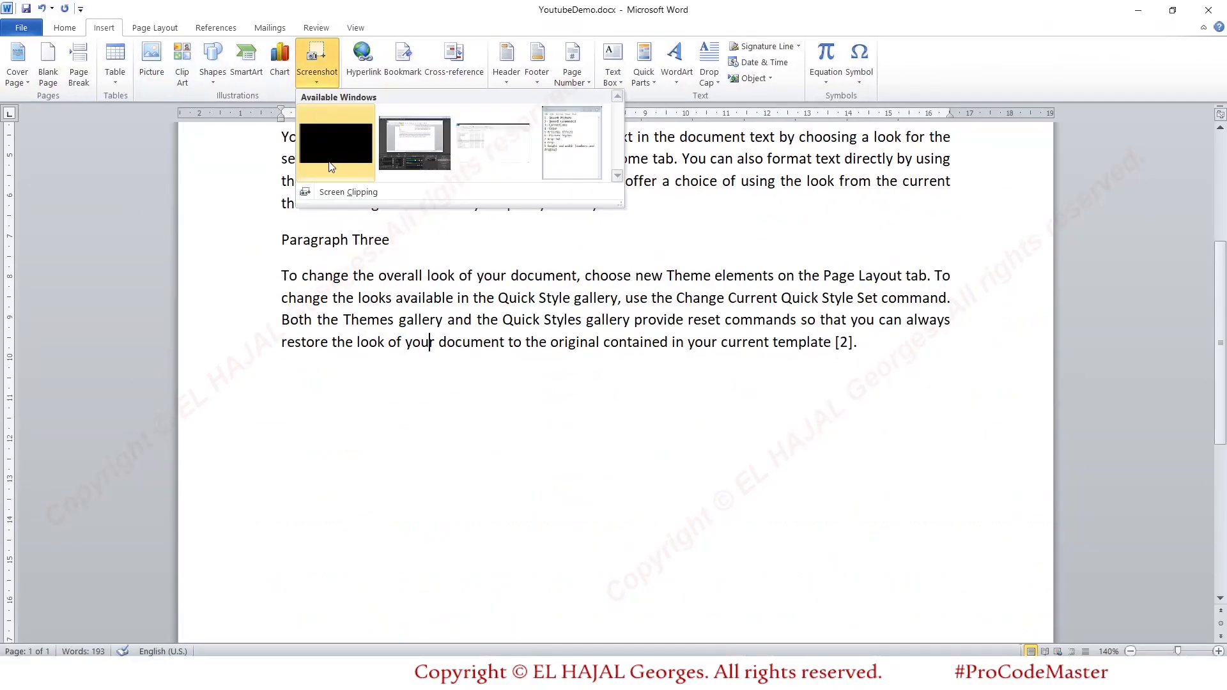
pyautogui.click(349, 191)
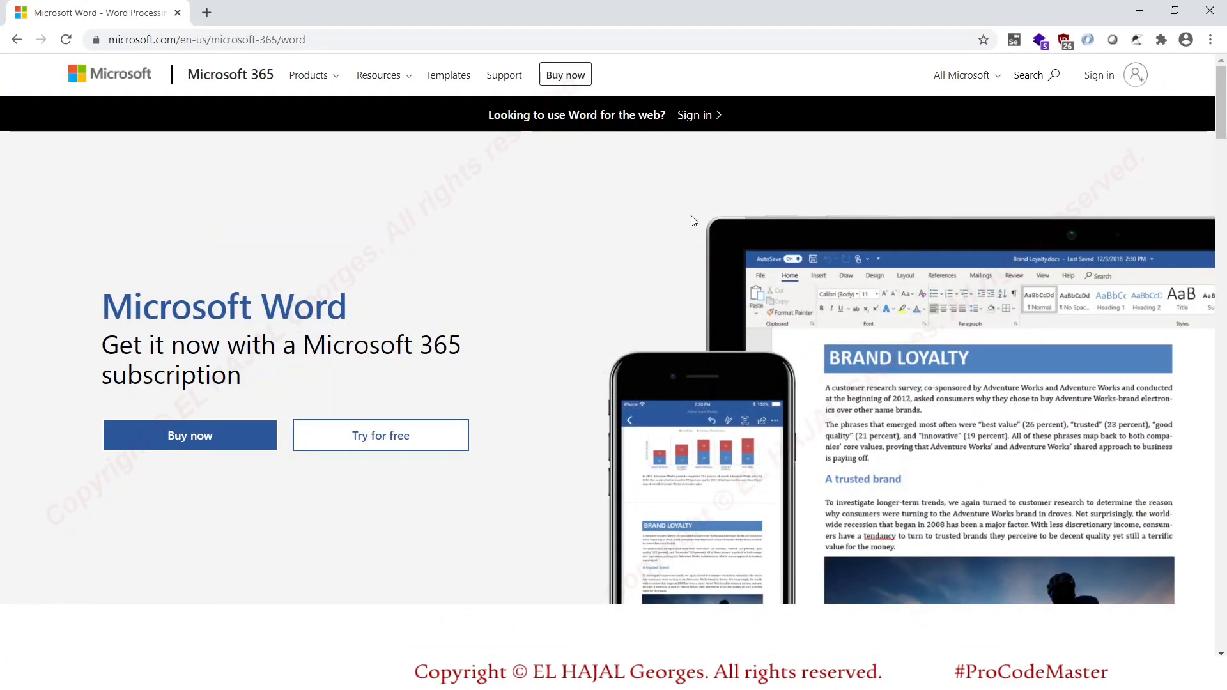
pyautogui.moveTo(627, 190); pyautogui.dragTo(865, 474)
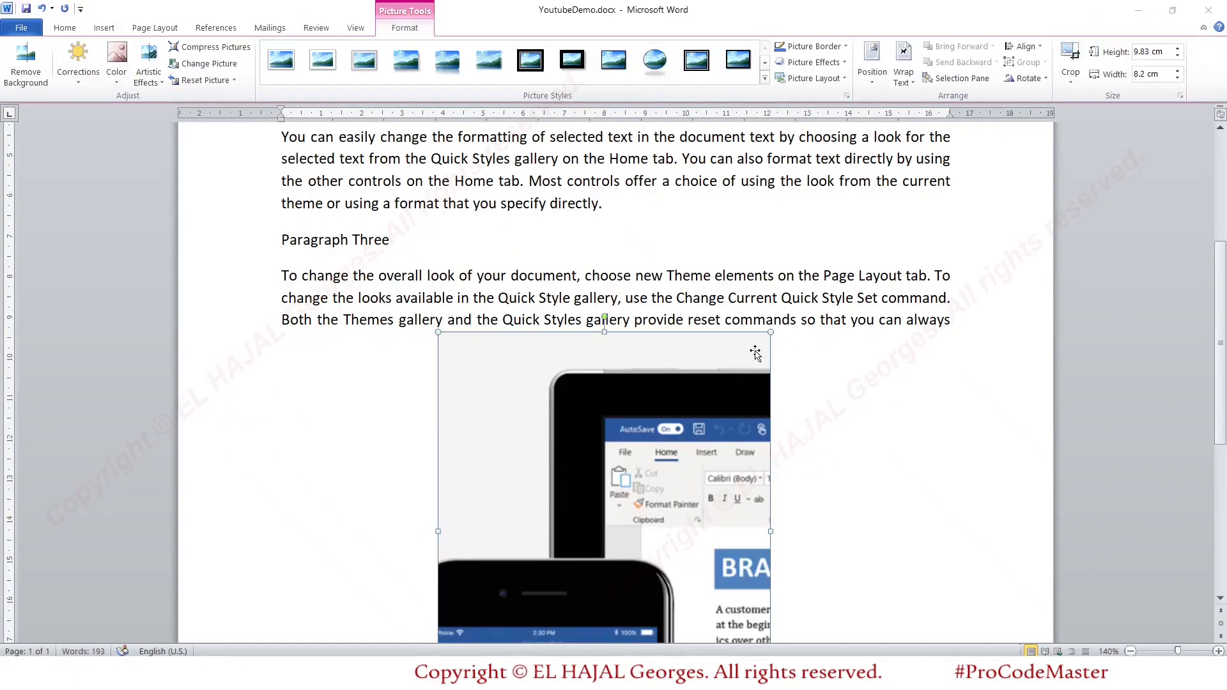
# - Soften the inserted clipping with the first Sharpen and Soften correction preset
pyautogui.scroll(-4, 824, 336)
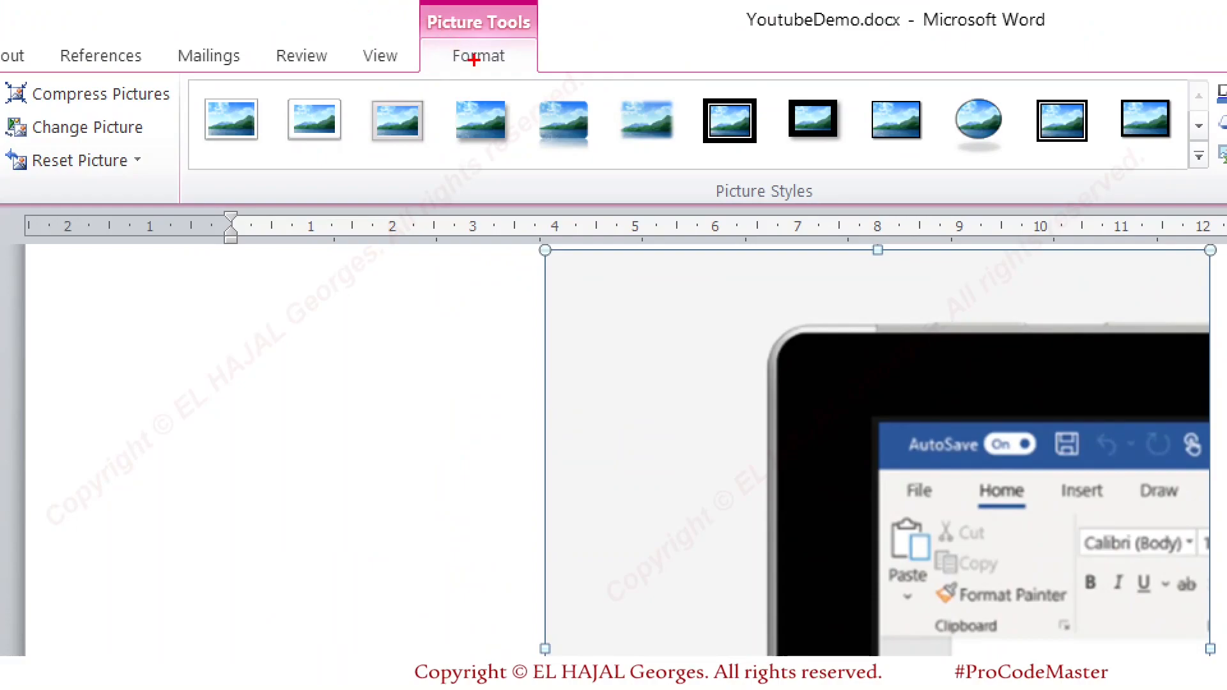
pyautogui.moveTo(422, 71); pyautogui.dragTo(531, 72)
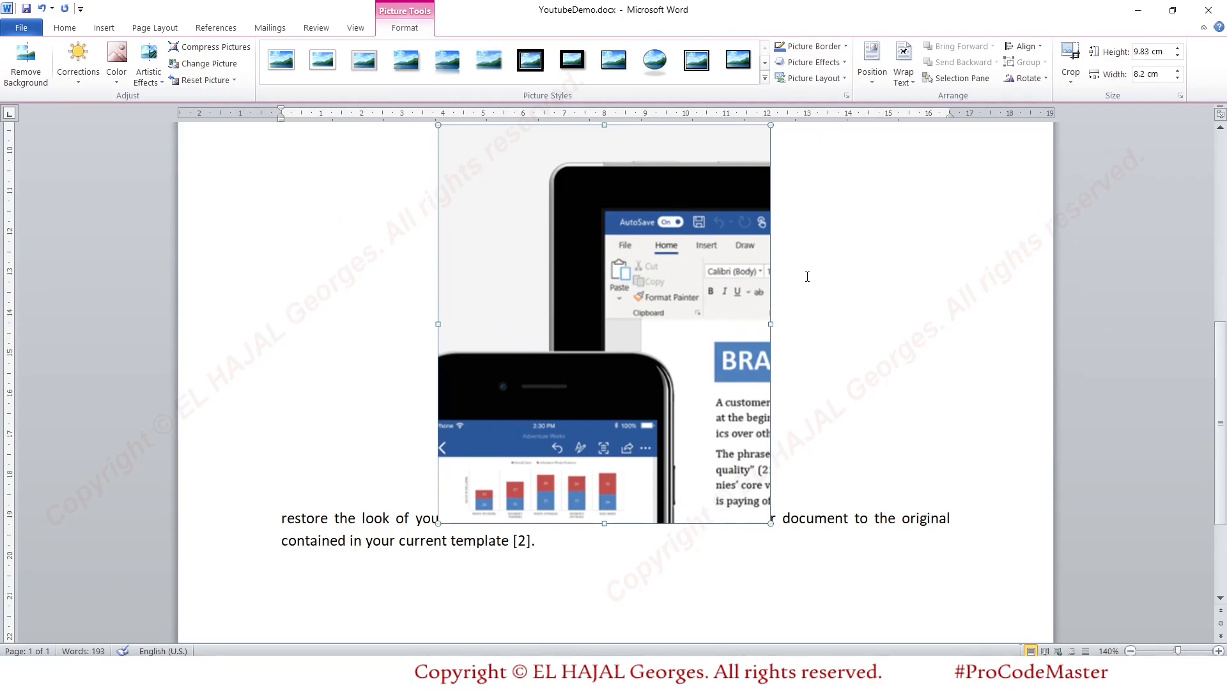
pyautogui.scroll(1, 807, 276)
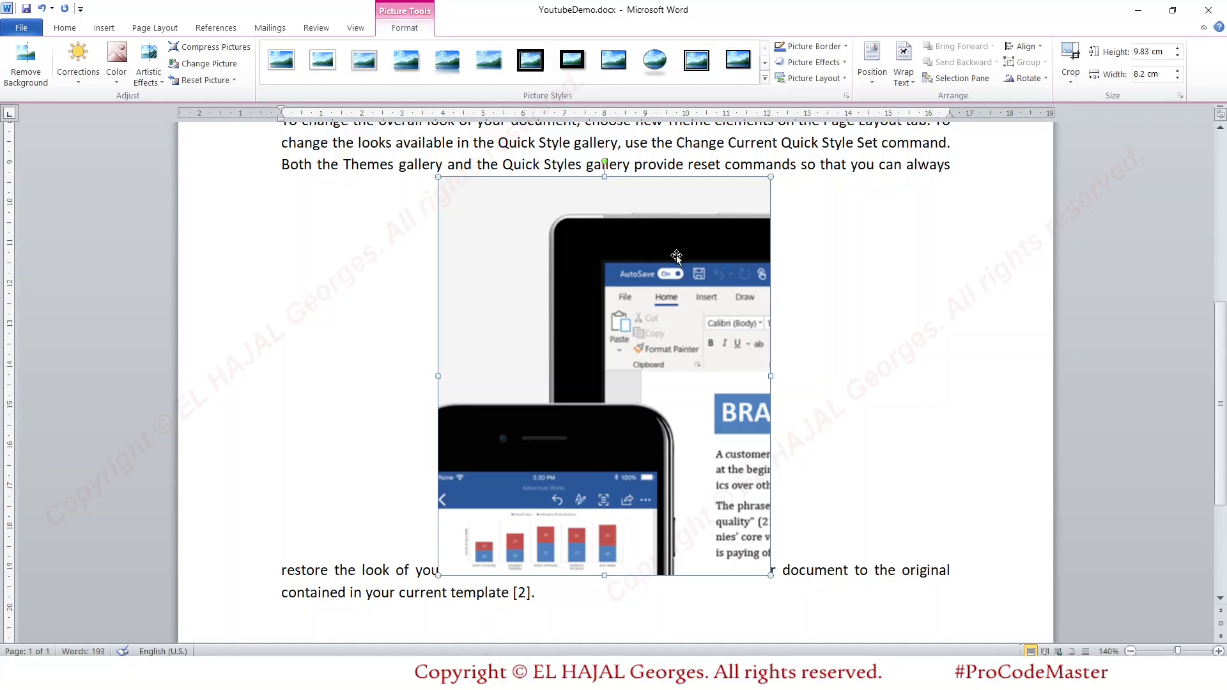
pyautogui.click(82, 88)
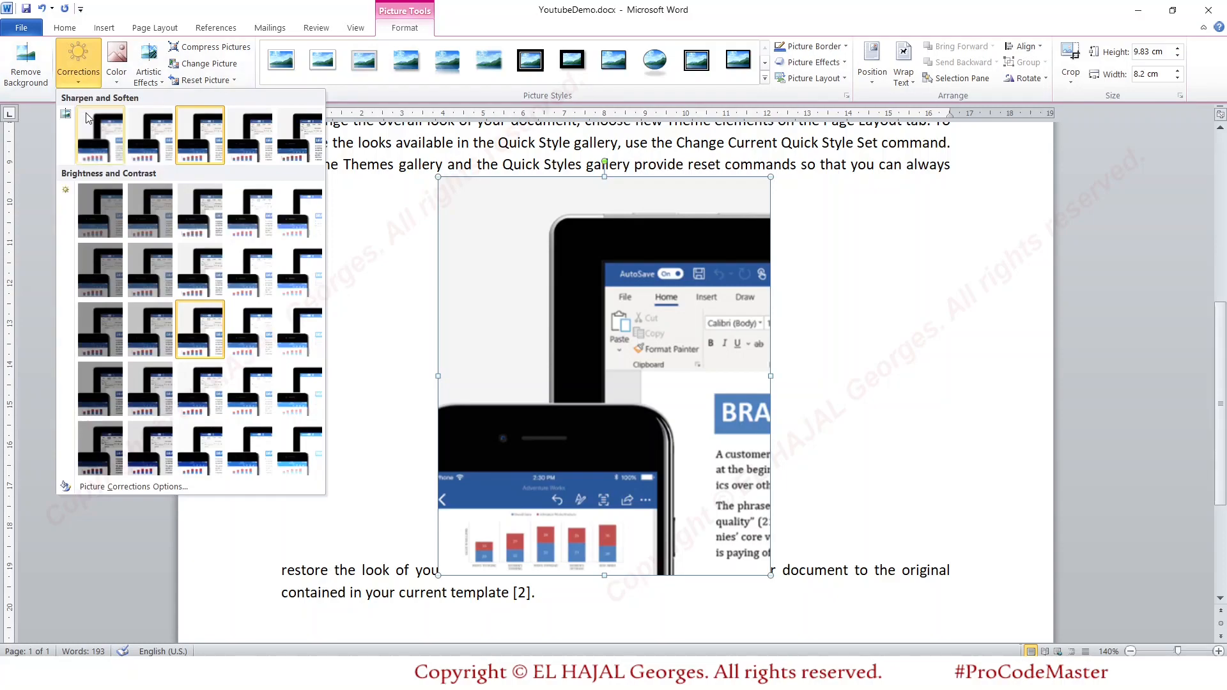
pyautogui.click(97, 125)
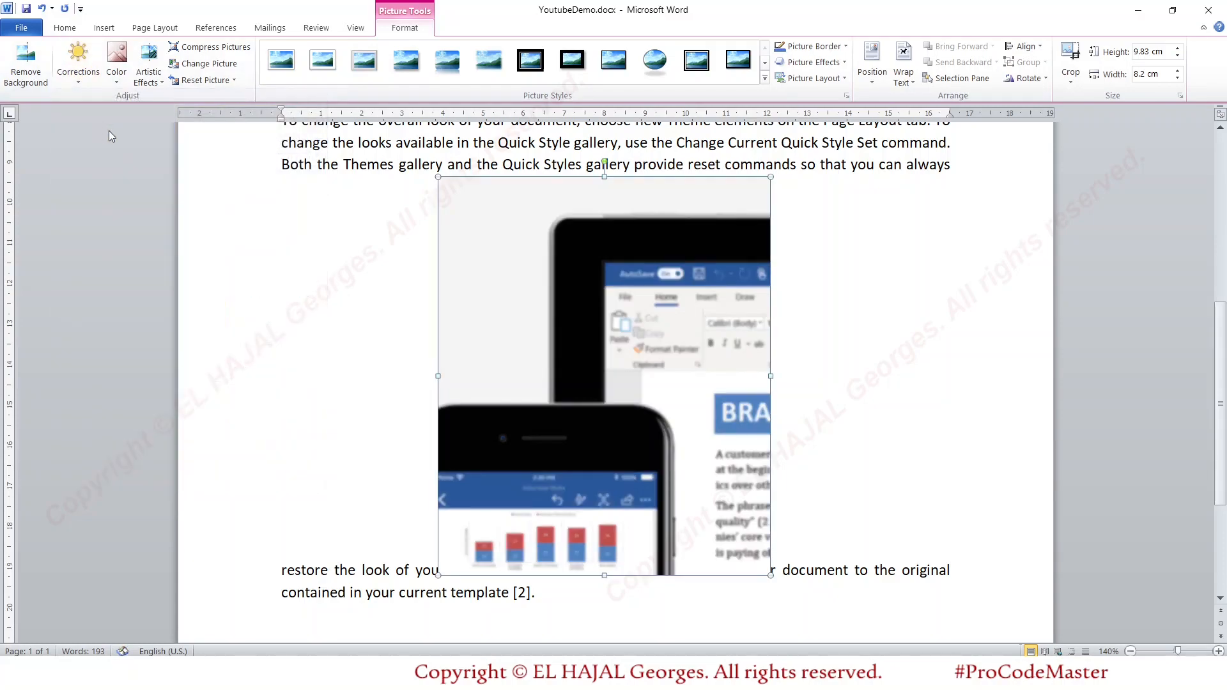
# - Preview the color variations for the clipping and apply the second artistic effect in the first row
pyautogui.click(82, 87)
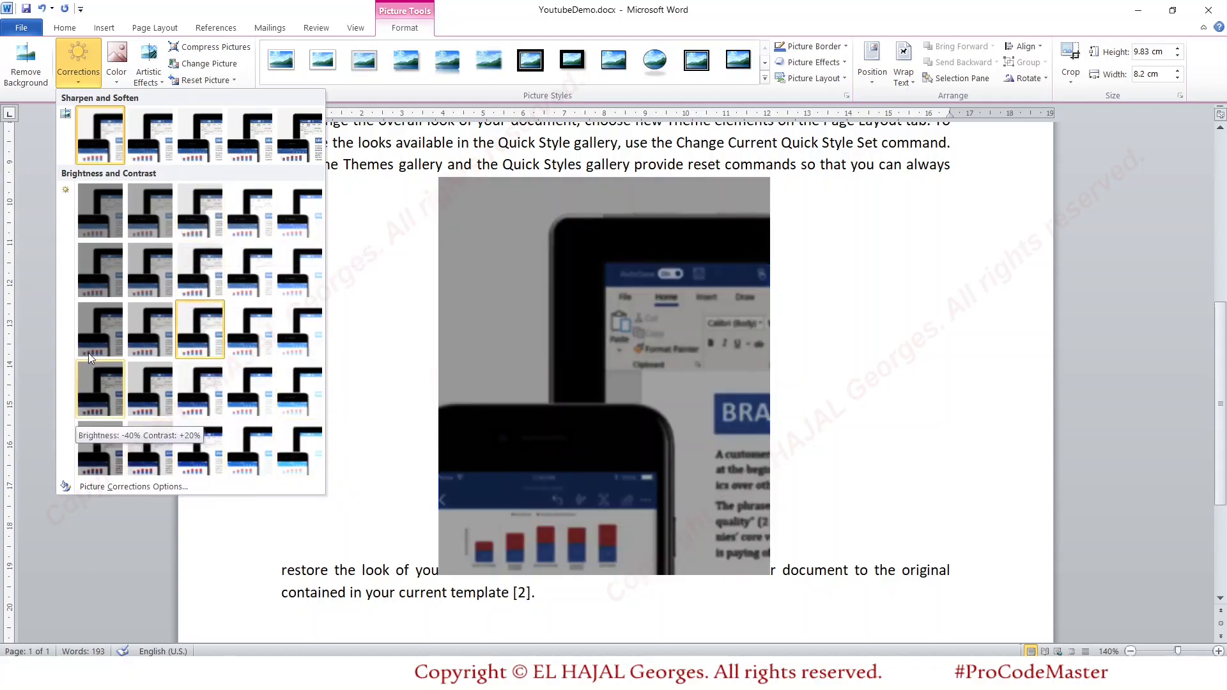
pyautogui.click(117, 80)
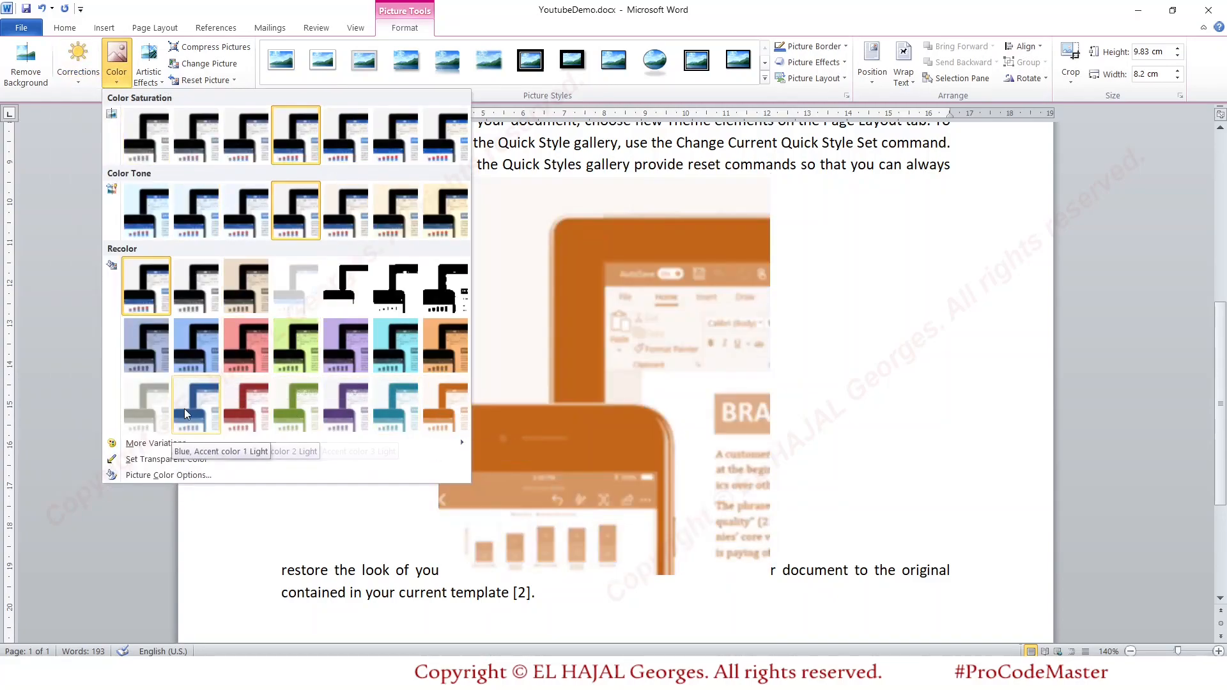
pyautogui.click(159, 82)
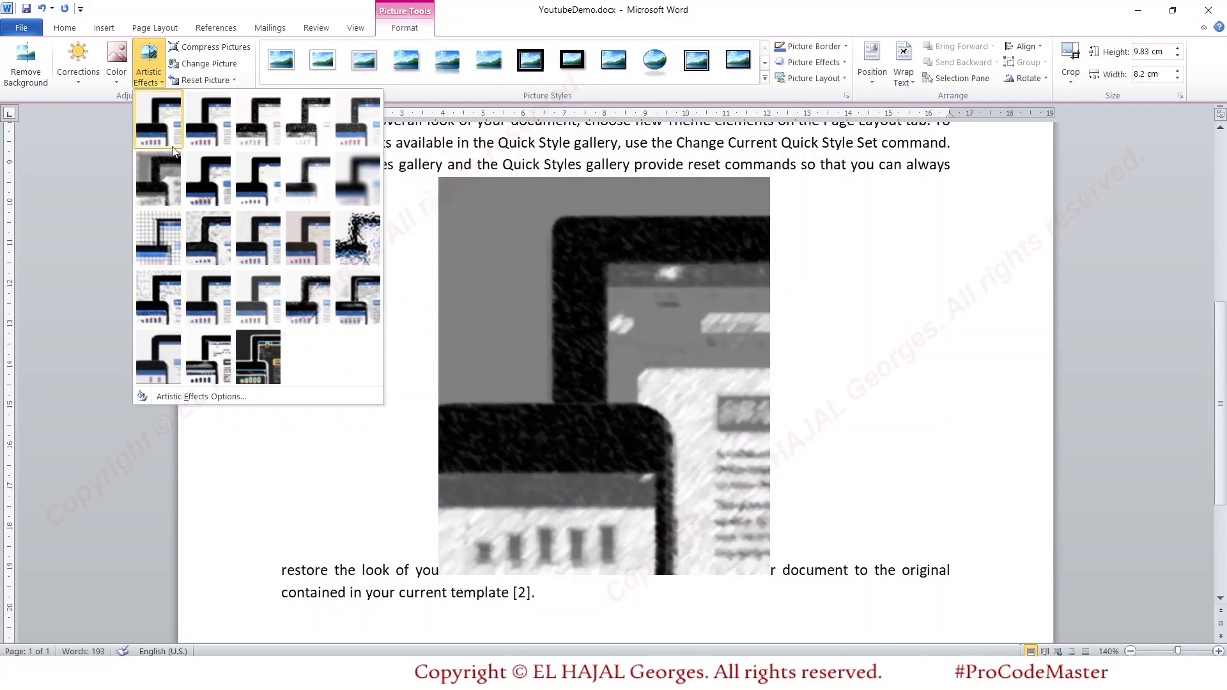
pyautogui.click(218, 141)
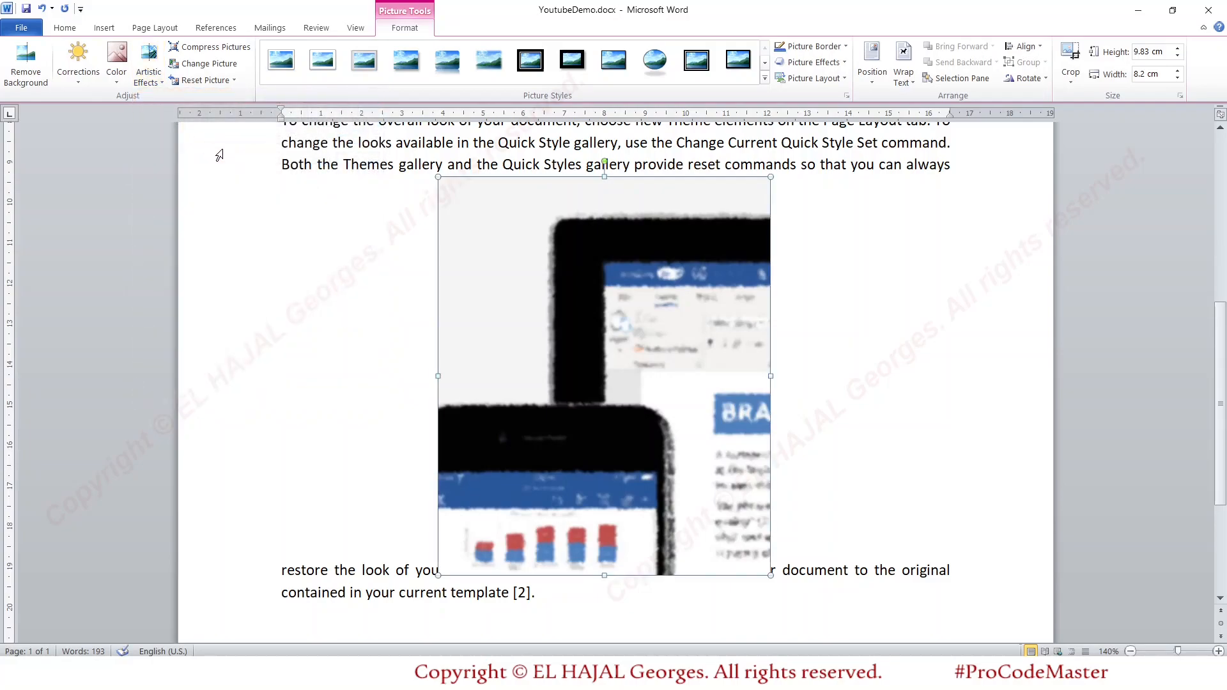
# - Apply the perspective picture style with a reflection to the clipping and check it on the page
pyautogui.click(766, 78)
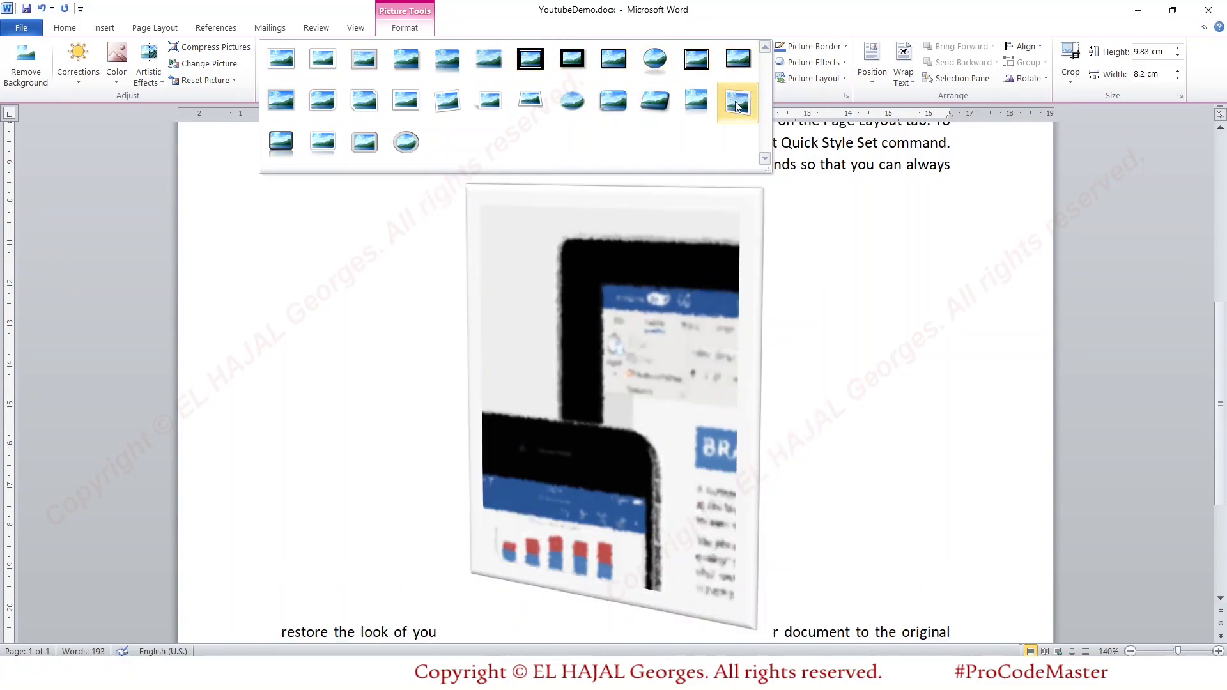
pyautogui.click(693, 105)
pyautogui.scroll(-8, 826, 352)
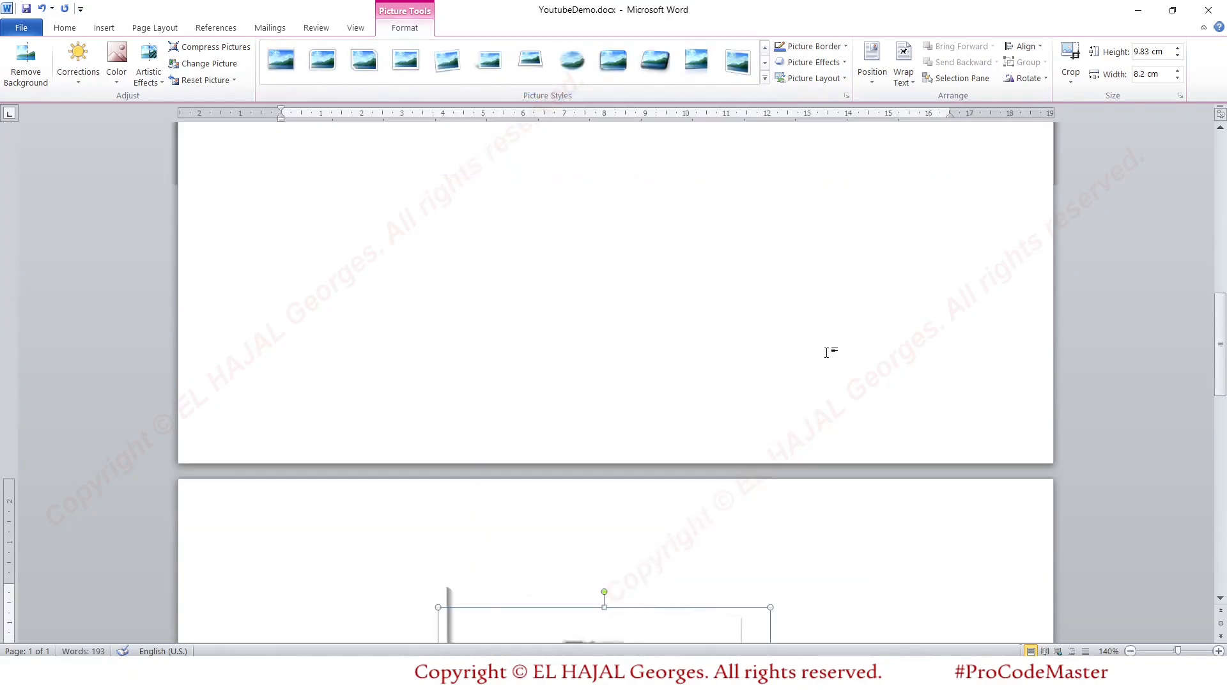
pyautogui.scroll(-10, 826, 352)
pyautogui.scroll(15, 828, 353)
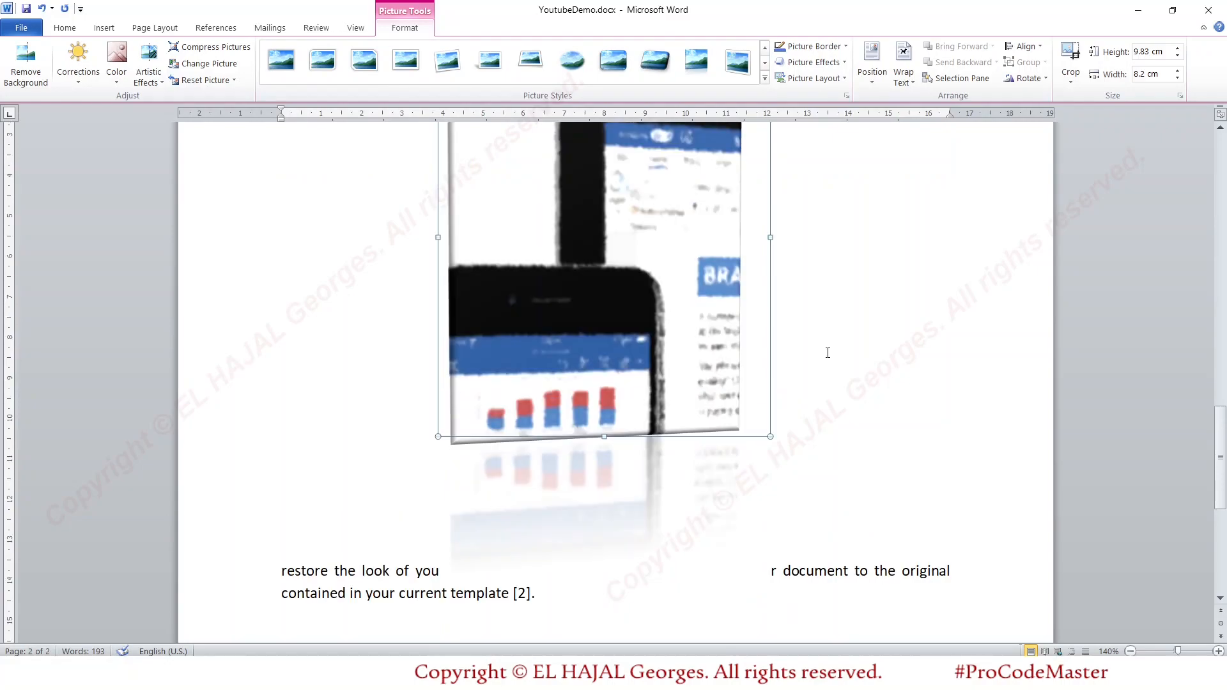
pyautogui.scroll(-8, 827, 352)
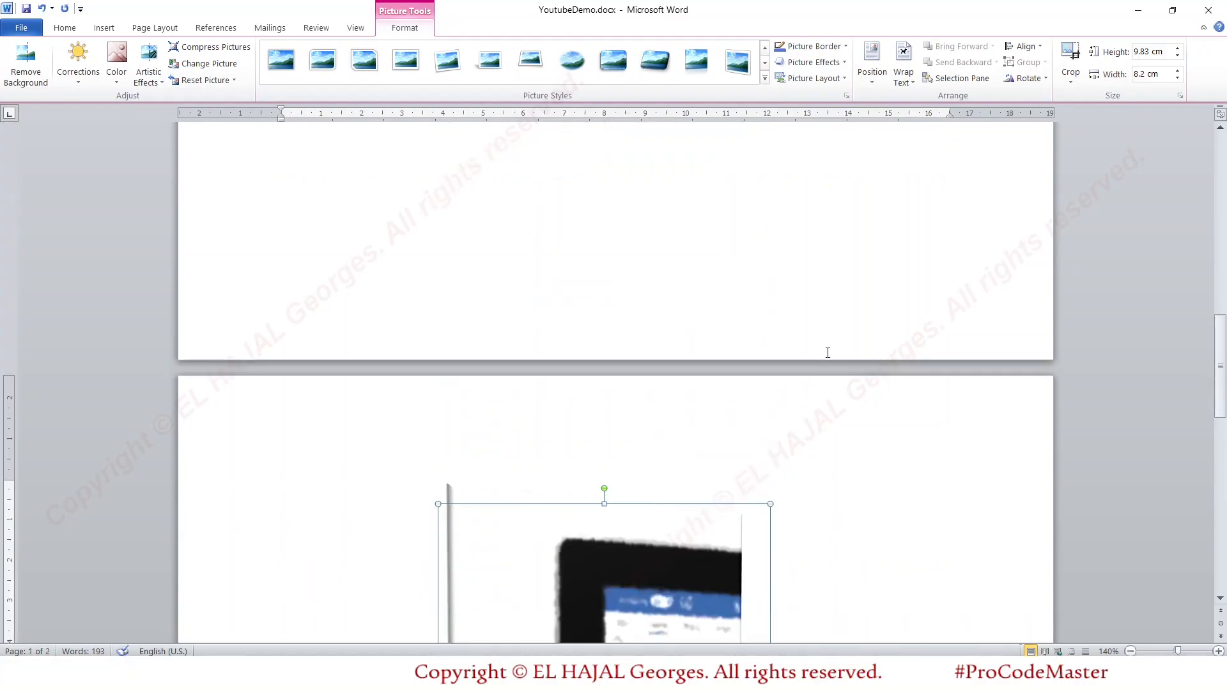
# - Change the clipping's picture style to the soft-edged oval
pyautogui.click(764, 79)
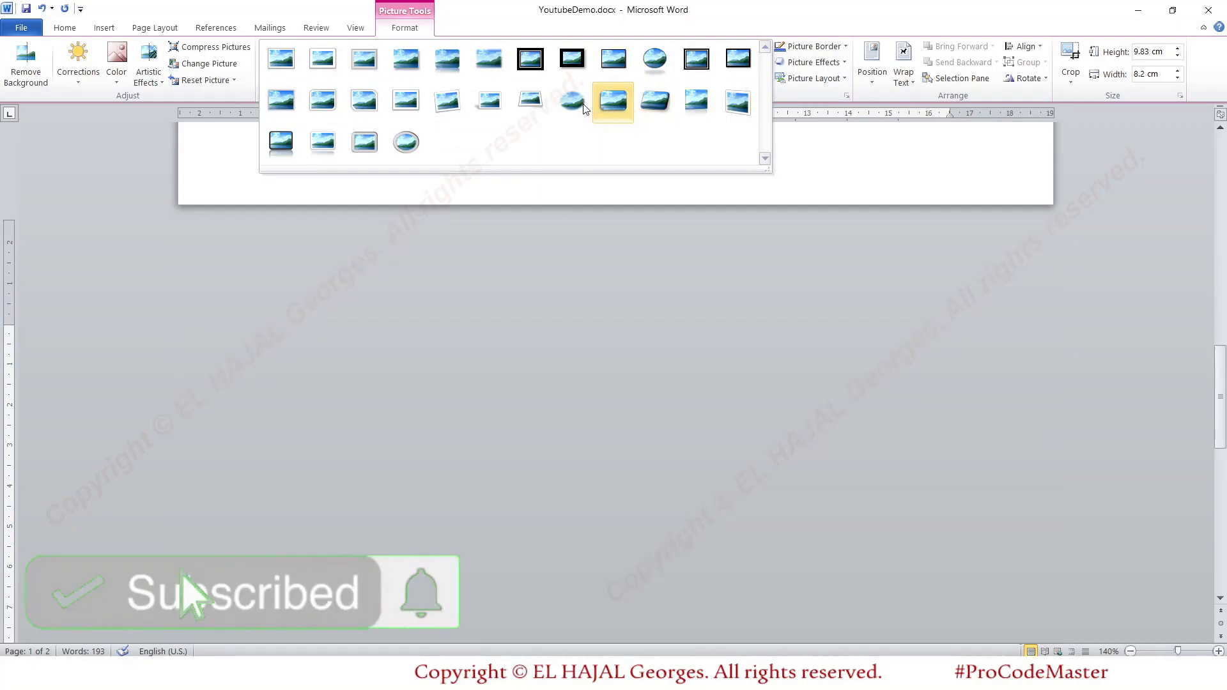
pyautogui.click(570, 101)
pyautogui.scroll(5, 919, 254)
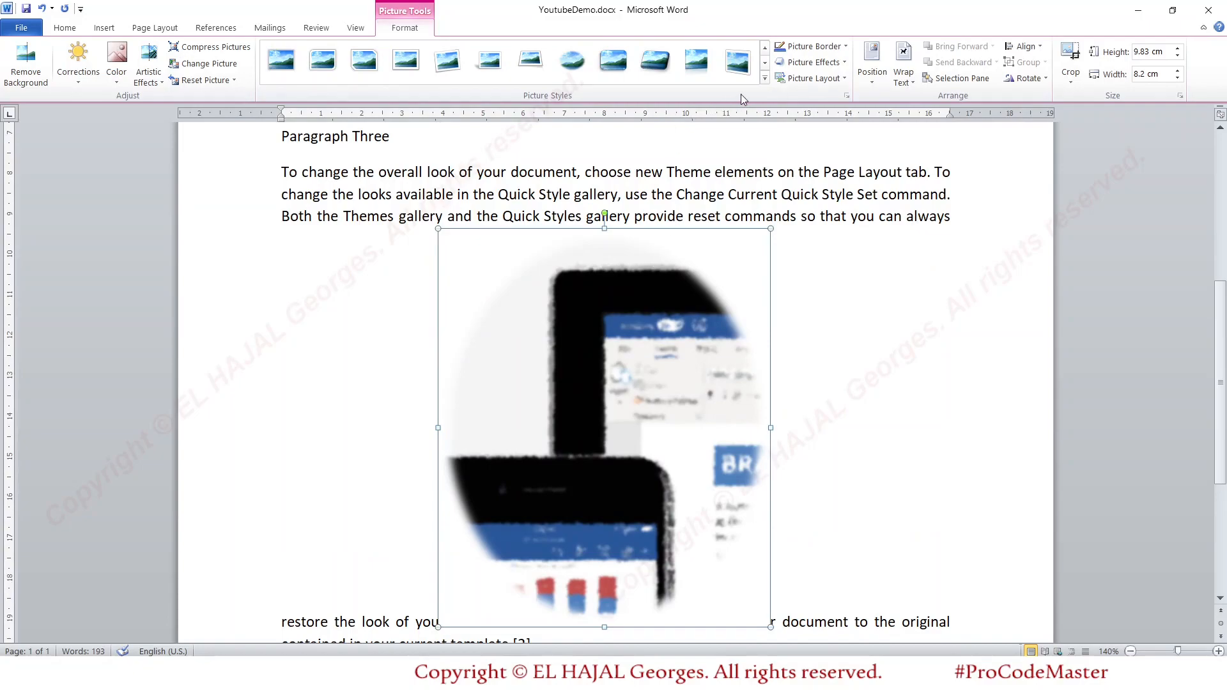
# - Apply the Soft Edge Rectangle picture style to the clipping and reselect the picture to show its formatting tools
pyautogui.click(765, 78)
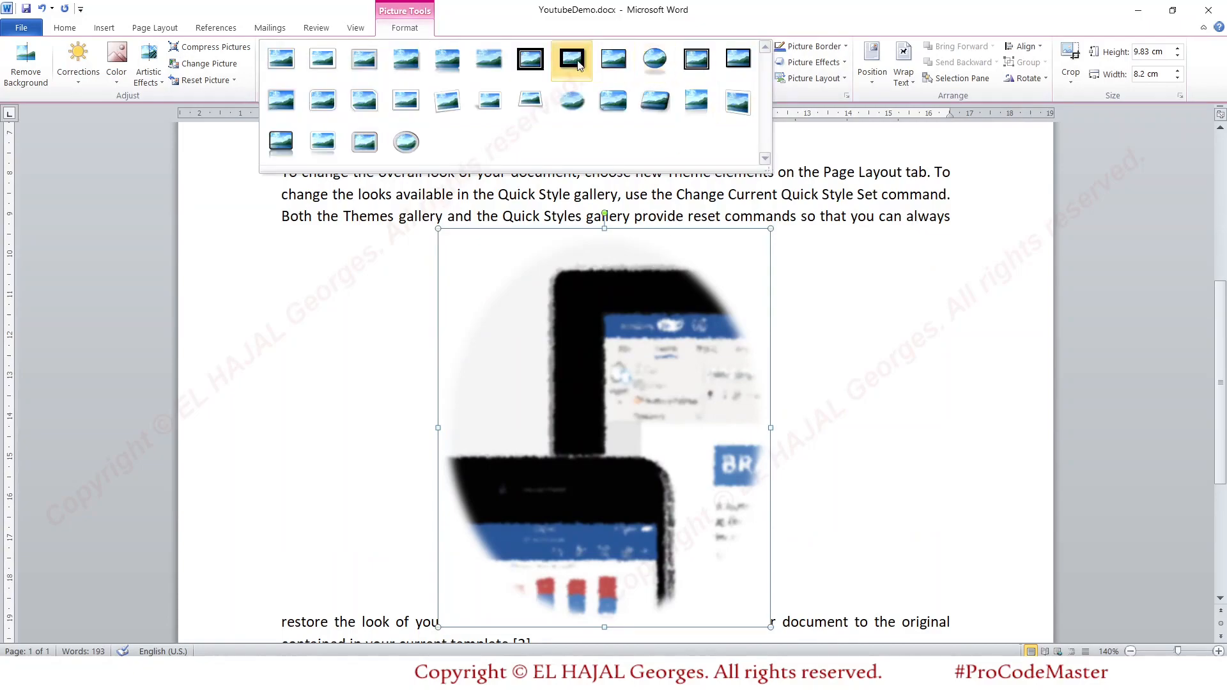
pyautogui.click(496, 59)
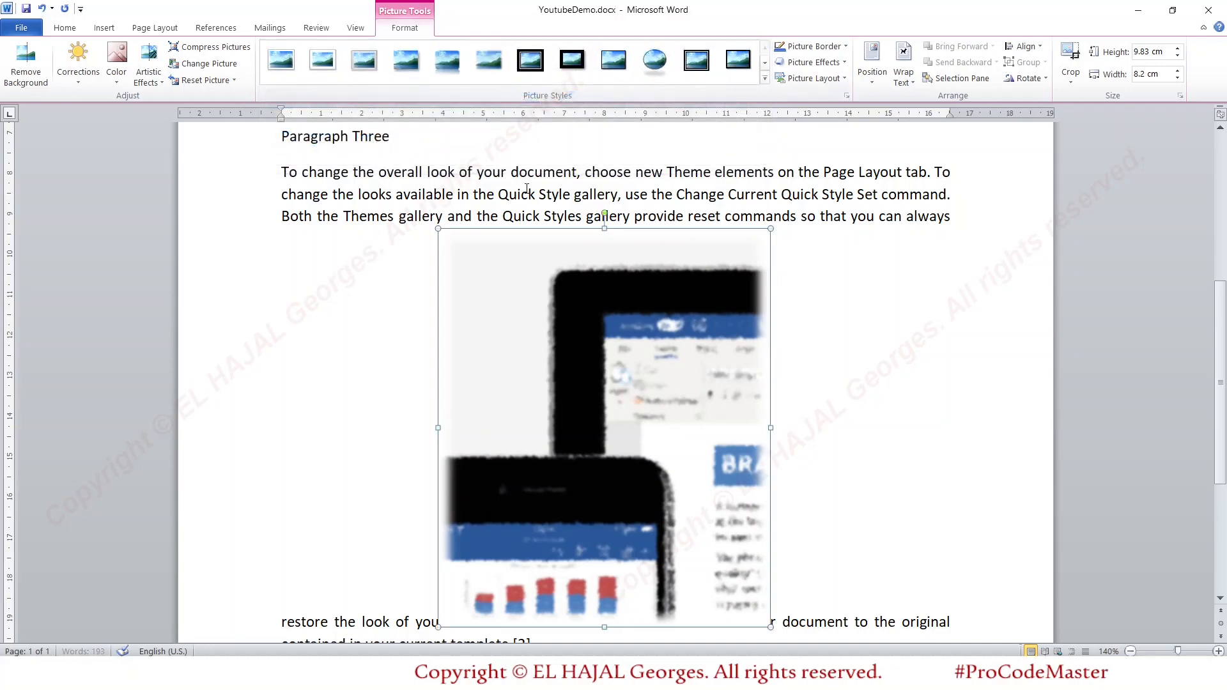
pyautogui.click(718, 266)
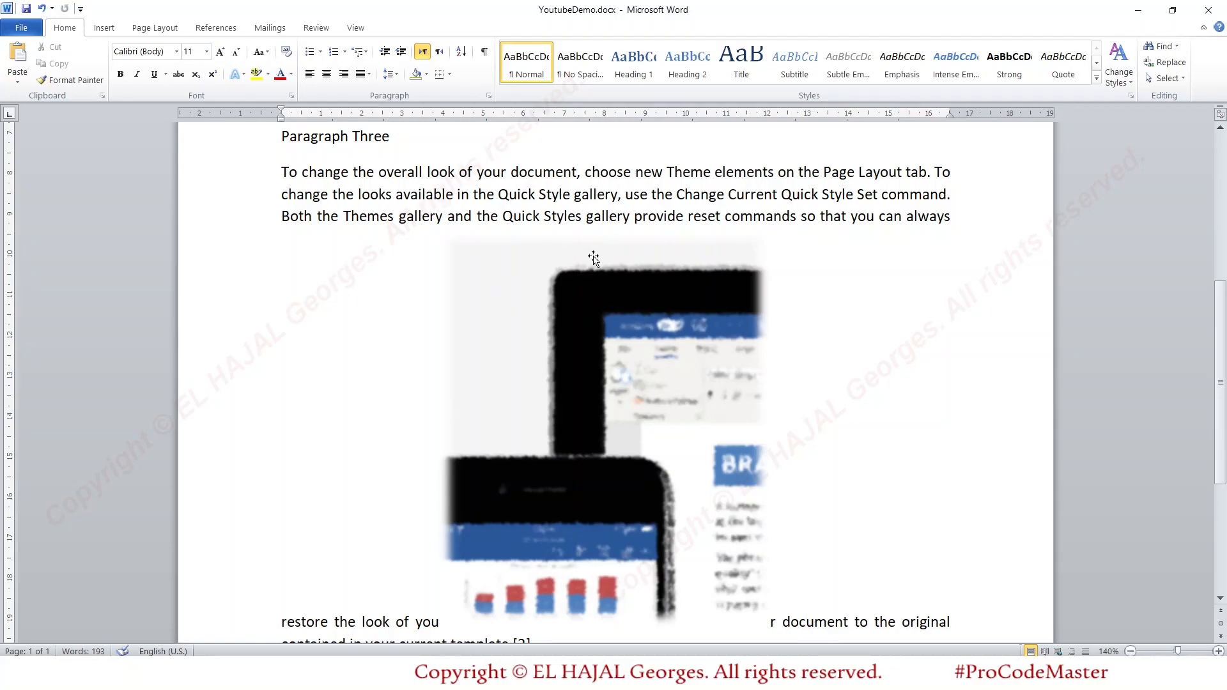
pyautogui.doubleClick(571, 250)
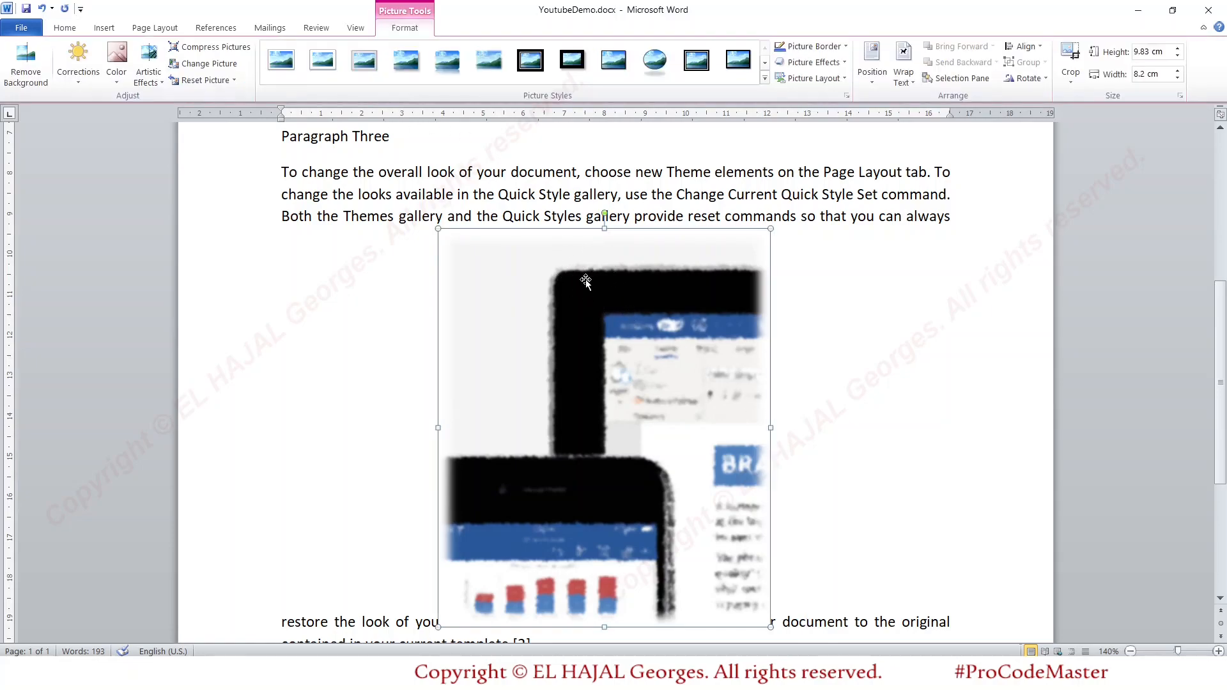
# - Set the text wrapping of the clipping below Paragraph Three to Square
pyautogui.scroll(-4, 822, 315)
pyautogui.scroll(9, 822, 316)
pyautogui.scroll(-7, 821, 317)
pyautogui.scroll(4, 820, 317)
pyautogui.scroll(-2, 821, 317)
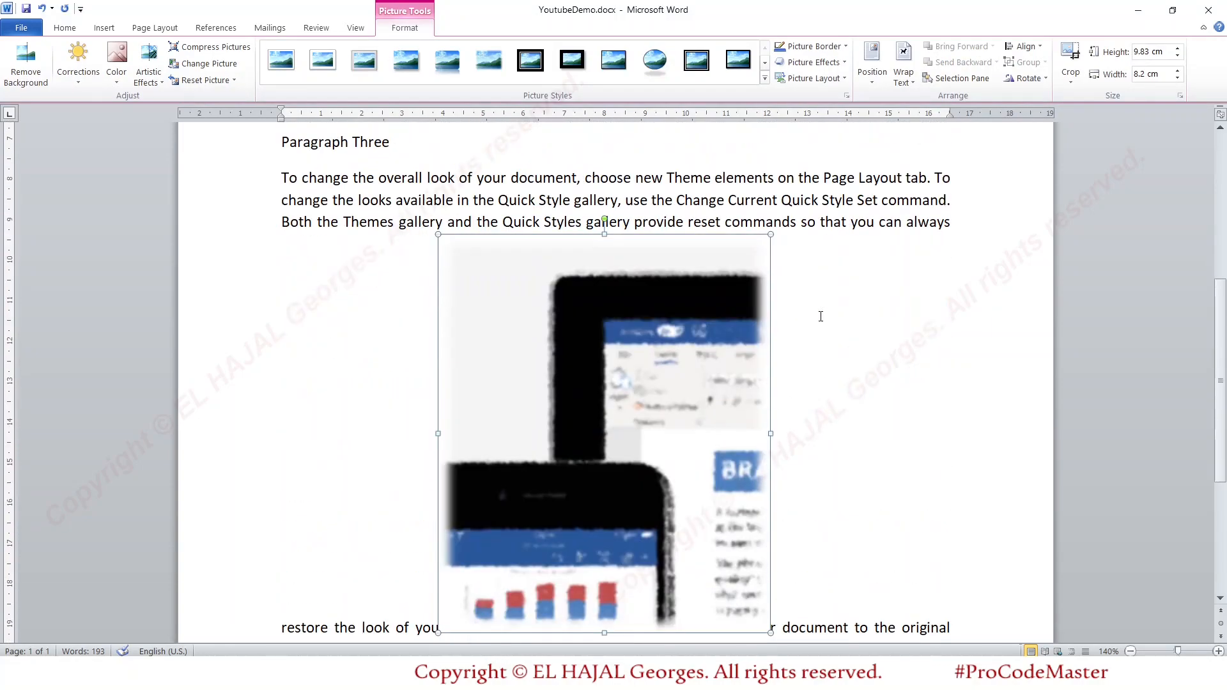
pyautogui.scroll(-2, 821, 317)
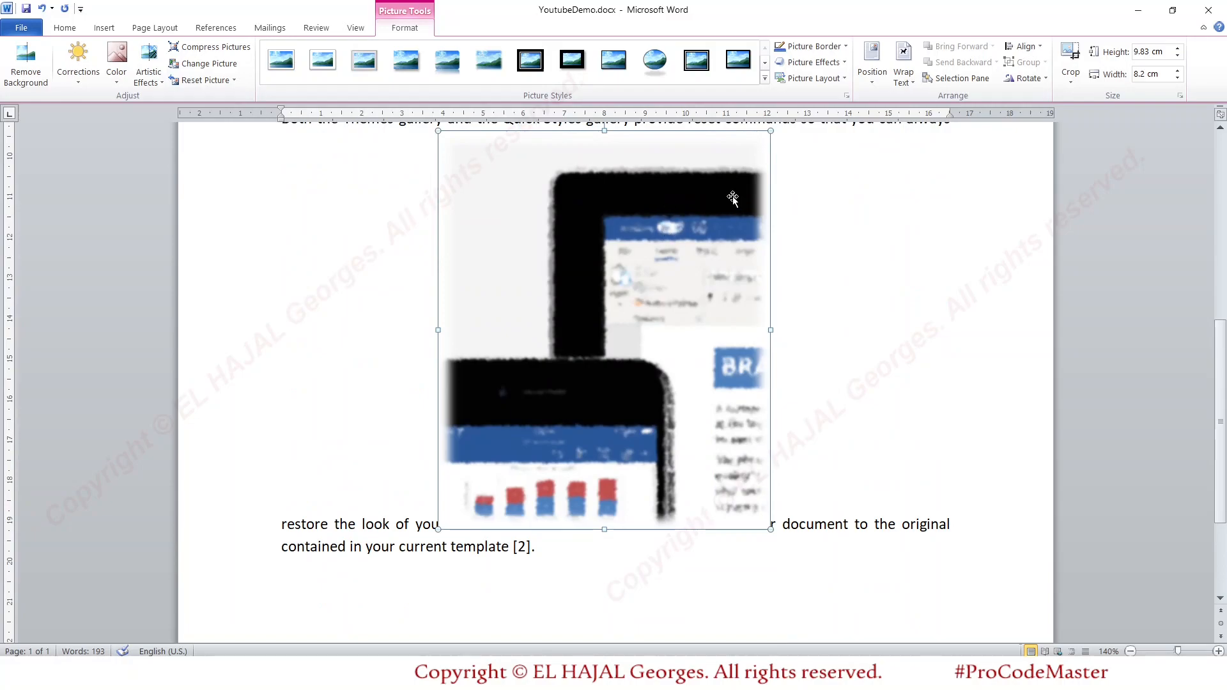
pyautogui.click(906, 78)
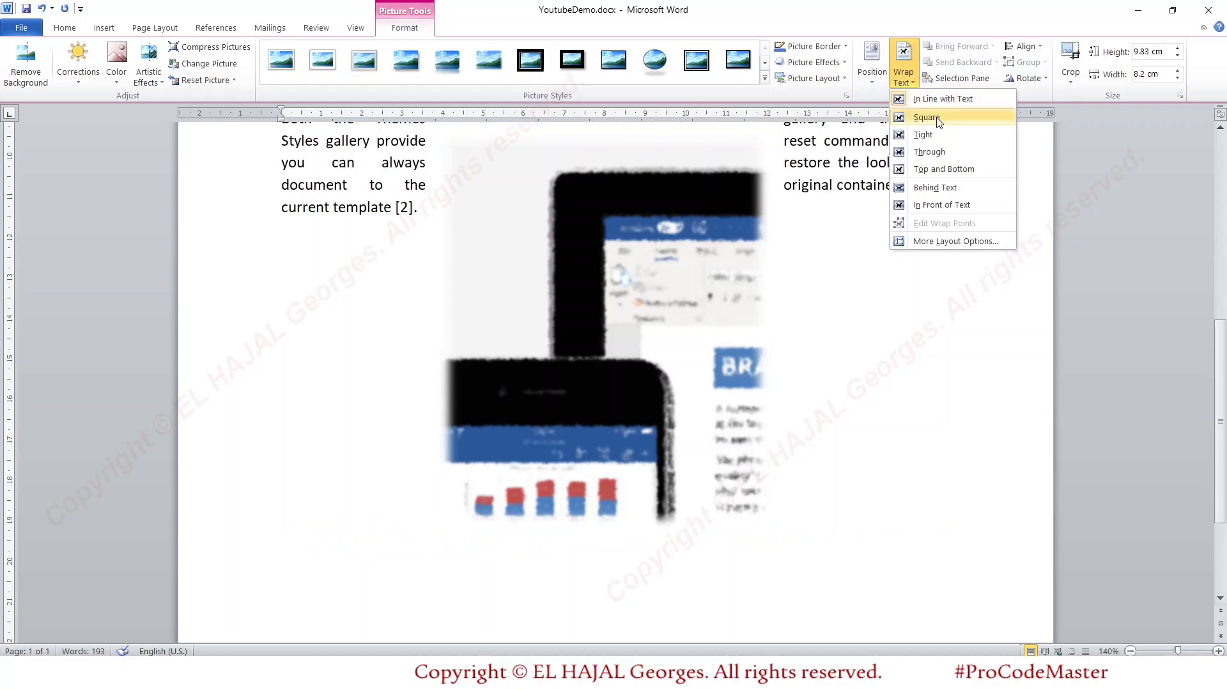
pyautogui.click(926, 118)
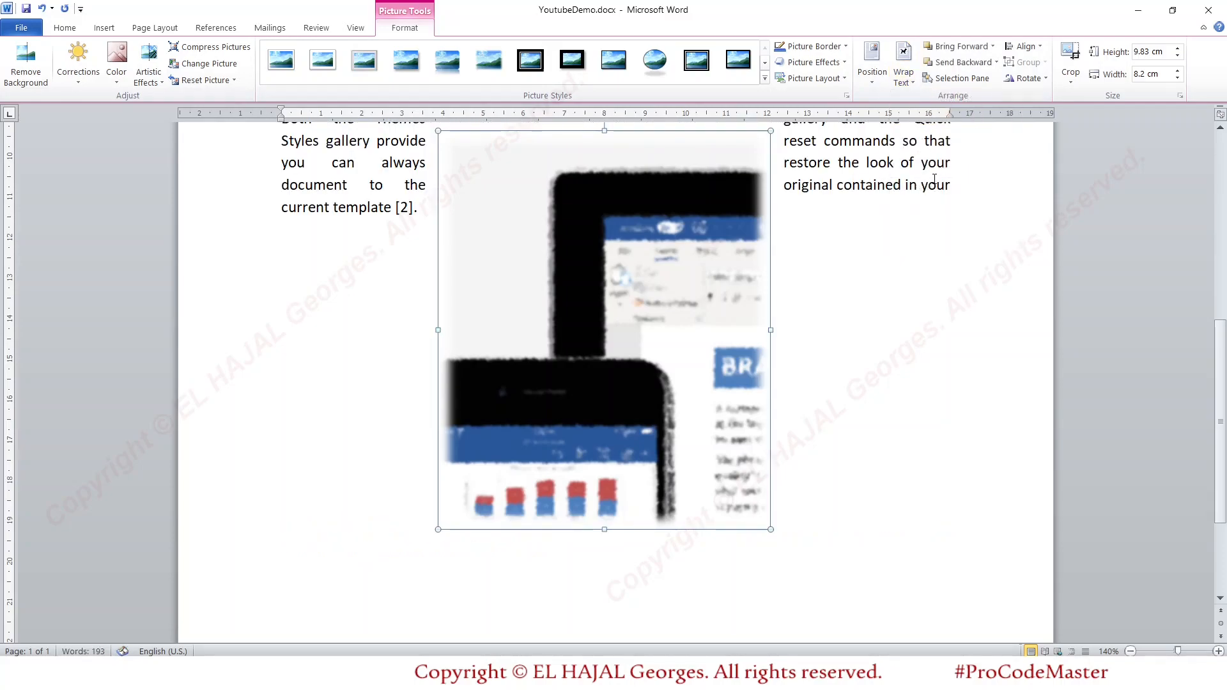
# - Shrink the clipping to about 5.09 cm high by 4.24 cm wide and move it up alongside Paragraphs Two and Three
pyautogui.scroll(4, 935, 181)
pyautogui.scroll(1, 935, 181)
pyautogui.moveTo(743, 409); pyautogui.dragTo(712, 335)
pyautogui.moveTo(666, 368); pyautogui.dragTo(763, 229)
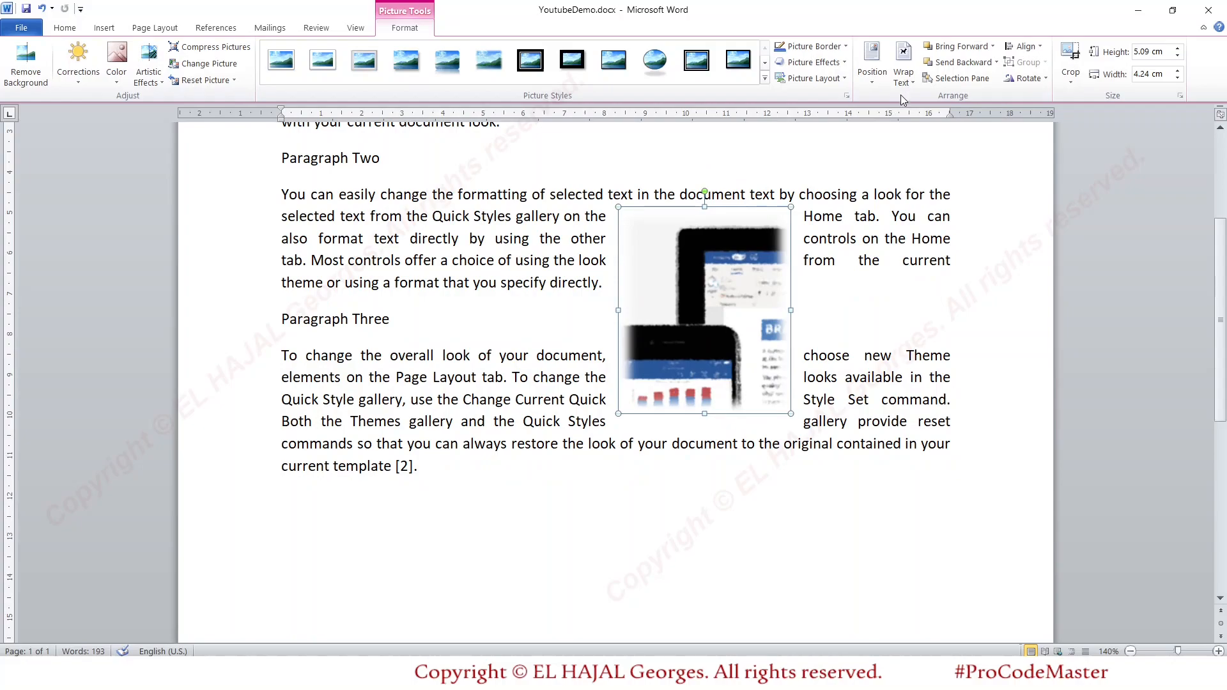
# - Preview the other text wrapping options, keep Square, and move the clipping closer to the page's right margin
pyautogui.click(905, 78)
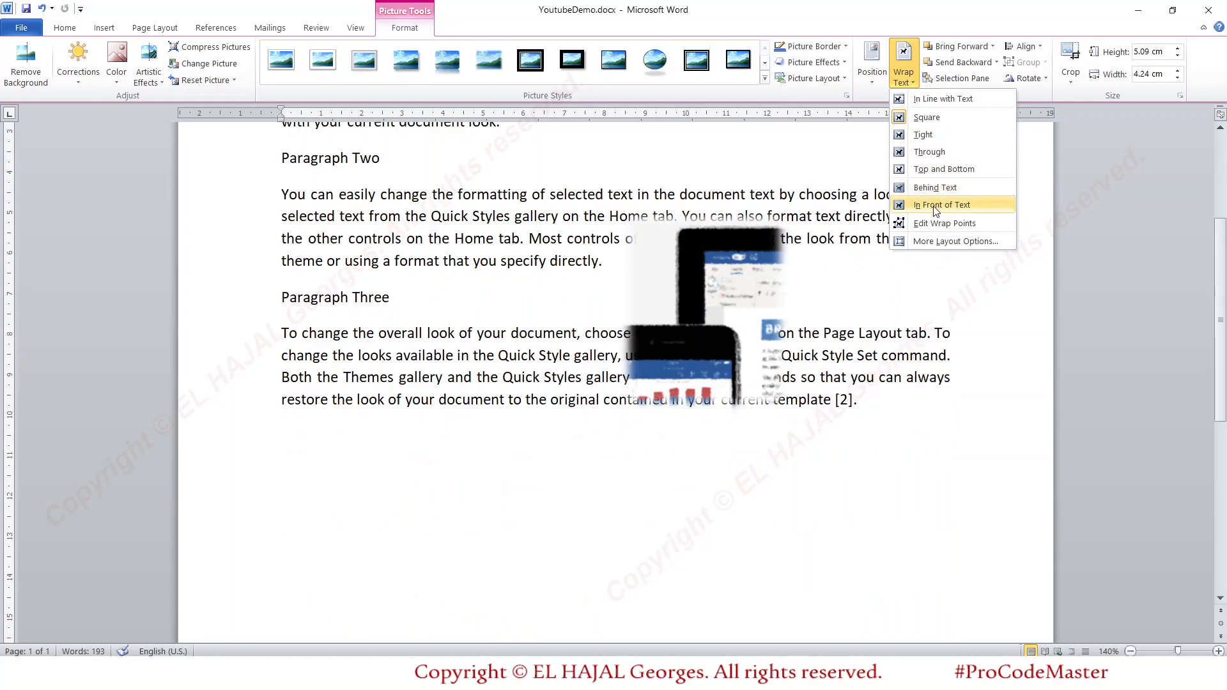
pyautogui.click(927, 117)
pyautogui.moveTo(719, 265); pyautogui.dragTo(809, 304)
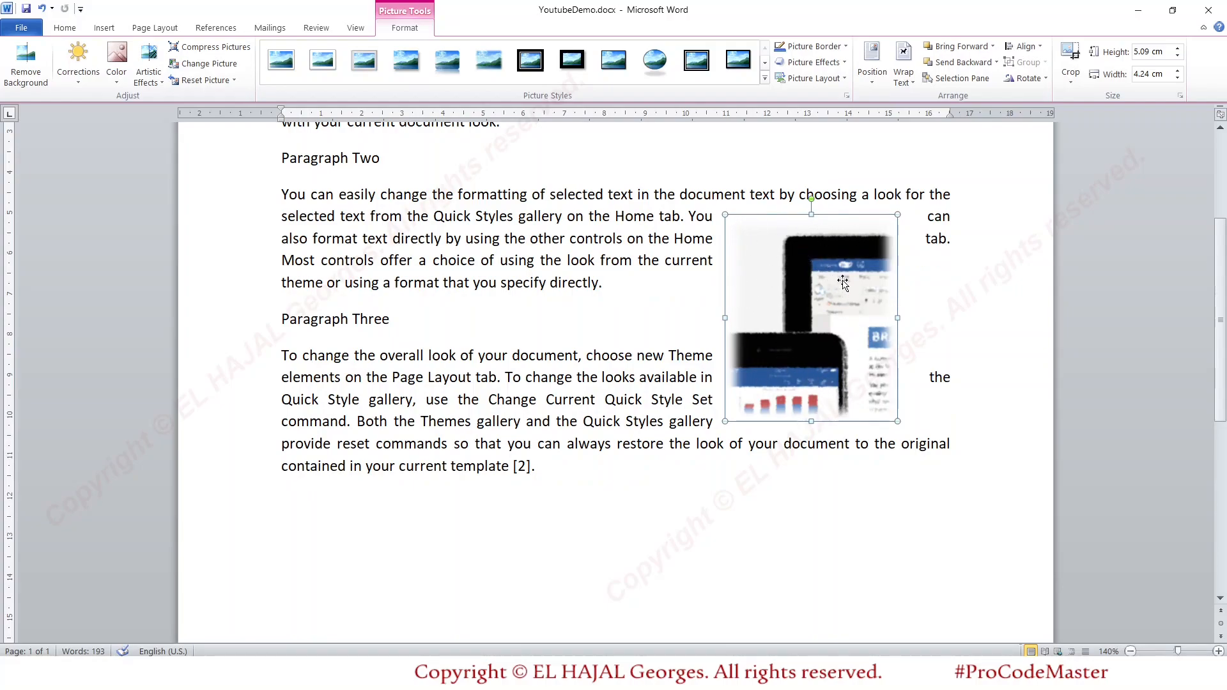
# - Crop the clipping from its upper edge and left side to about 4.62 cm high by 2.83 cm wide
pyautogui.click(1072, 57)
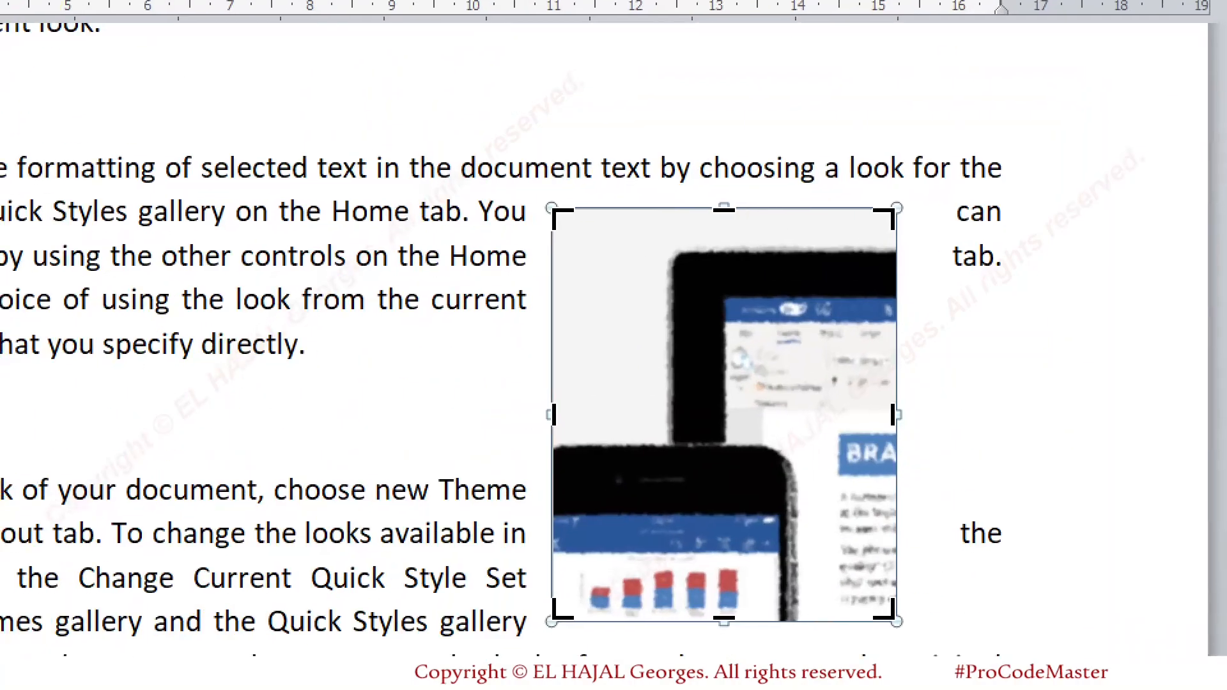
pyautogui.moveTo(862, 199); pyautogui.dragTo(921, 243)
pyautogui.moveTo(558, 189)
pyautogui.mouseDown()
pyautogui.moveTo(519, 191)
pyautogui.moveTo(531, 265)
pyautogui.mouseUp()
pyautogui.moveTo(527, 598); pyautogui.dragTo(587, 632)
pyautogui.moveTo(537, 377); pyautogui.dragTo(561, 430)
pyautogui.press('Escape')
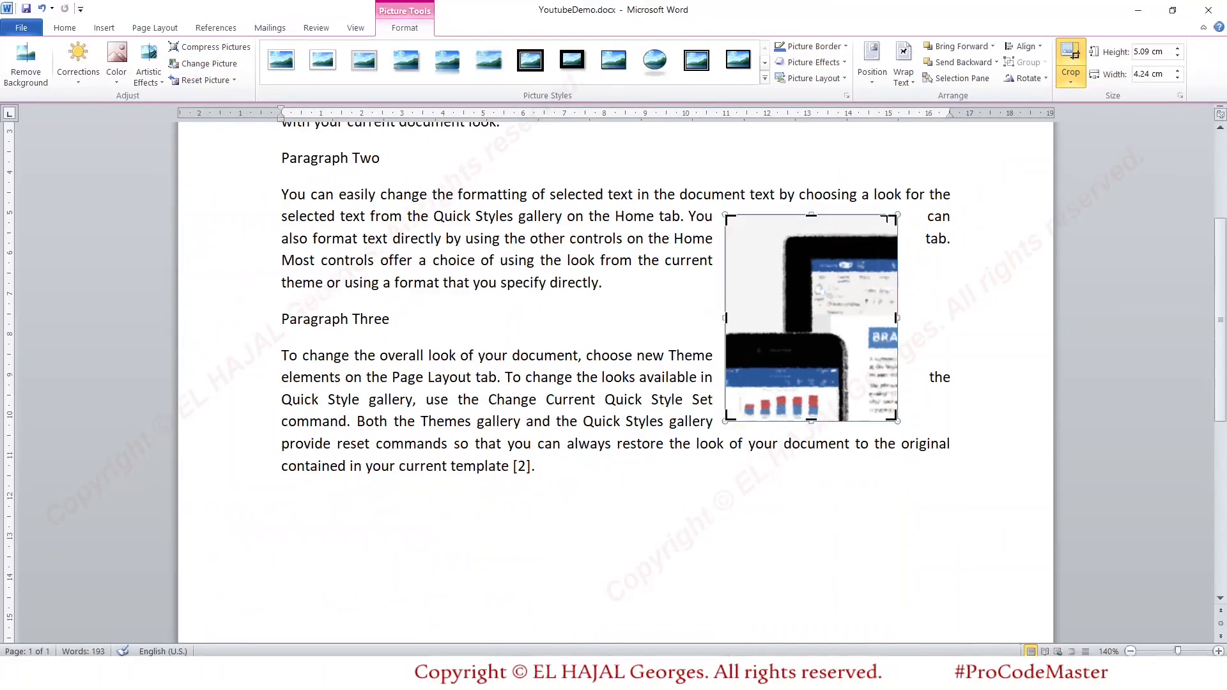
pyautogui.moveTo(893, 216); pyautogui.dragTo(898, 234)
pyautogui.moveTo(729, 416); pyautogui.dragTo(800, 415)
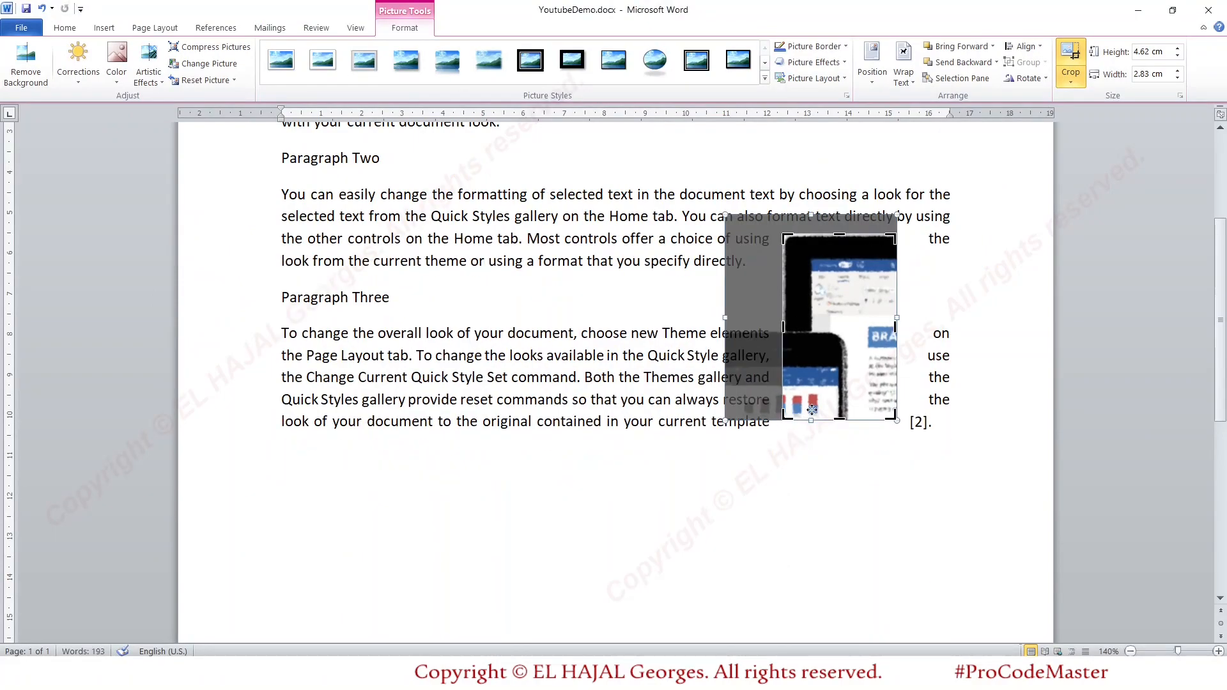
pyautogui.click(1071, 61)
# - Move the cropped clipping to the right edge of the text and enlarge it to about 5.51 by 3.38 cm
pyautogui.moveTo(848, 304); pyautogui.dragTo(829, 262)
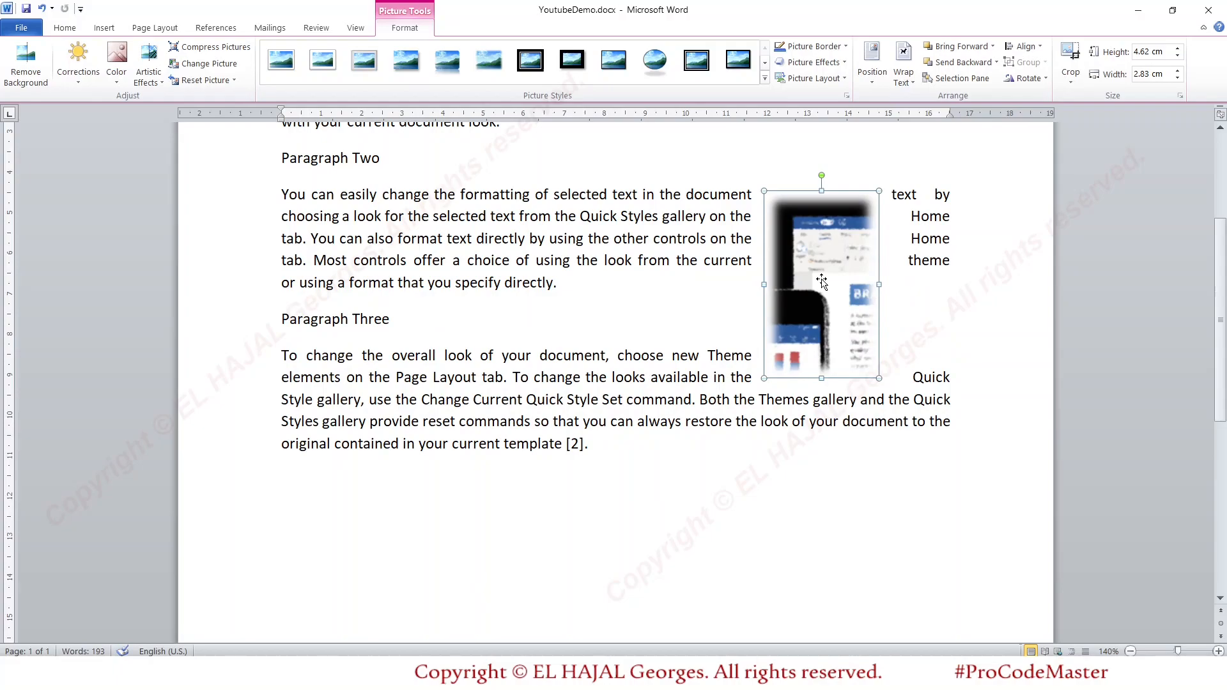
pyautogui.click(928, 238)
pyautogui.click(851, 258)
pyautogui.moveTo(851, 257); pyautogui.dragTo(895, 271)
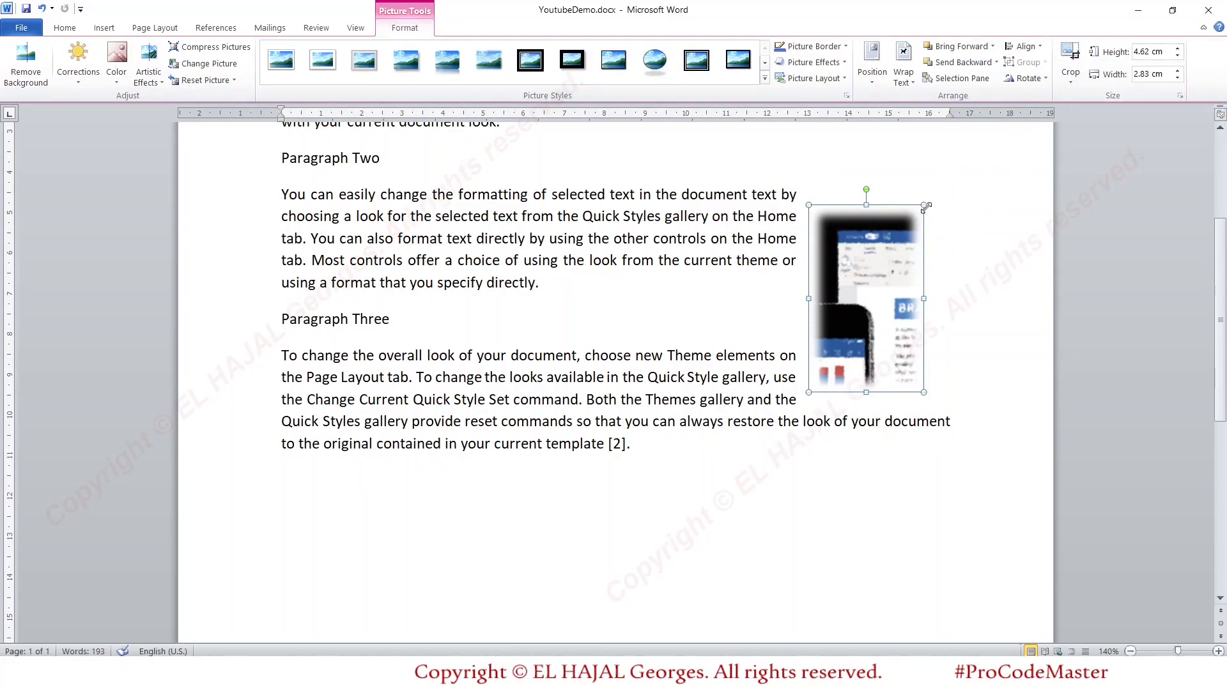
pyautogui.moveTo(917, 215); pyautogui.dragTo(946, 169)
pyautogui.moveTo(927, 250); pyautogui.dragTo(920, 289)
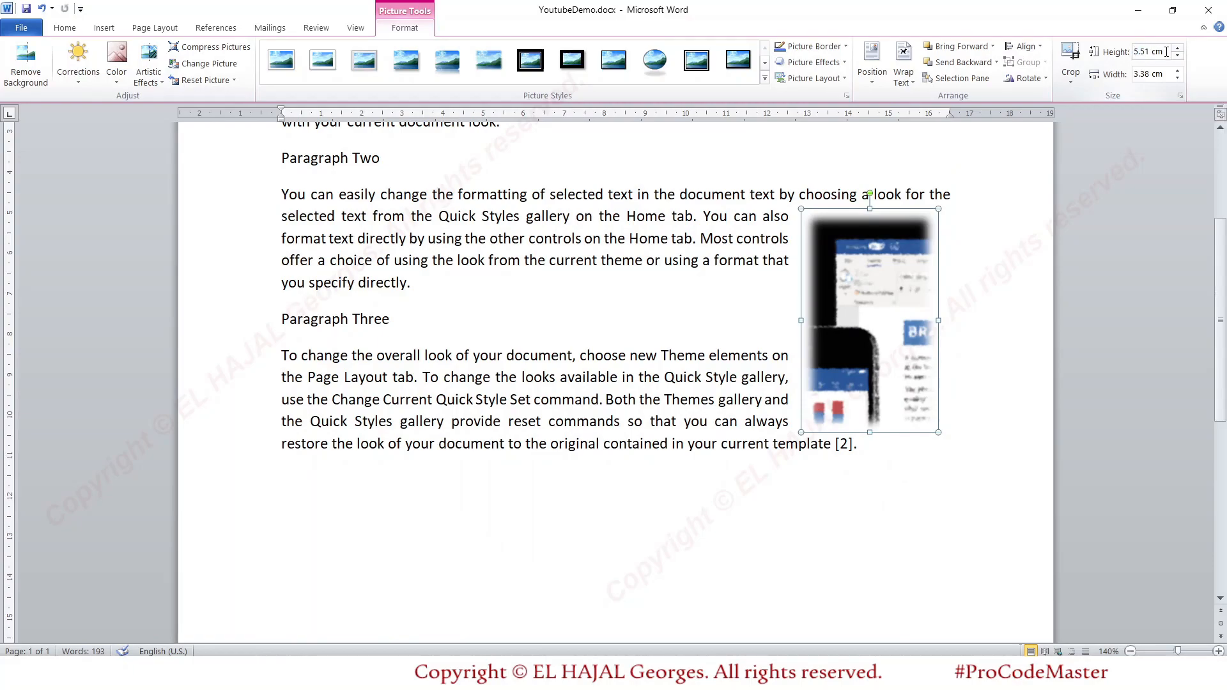
# - Set the clipping's height to 10 cm and move it back inside the text area
pyautogui.moveTo(1154, 51); pyautogui.dragTo(1125, 50)
pyautogui.write('10cm')
pyautogui.press('Return')
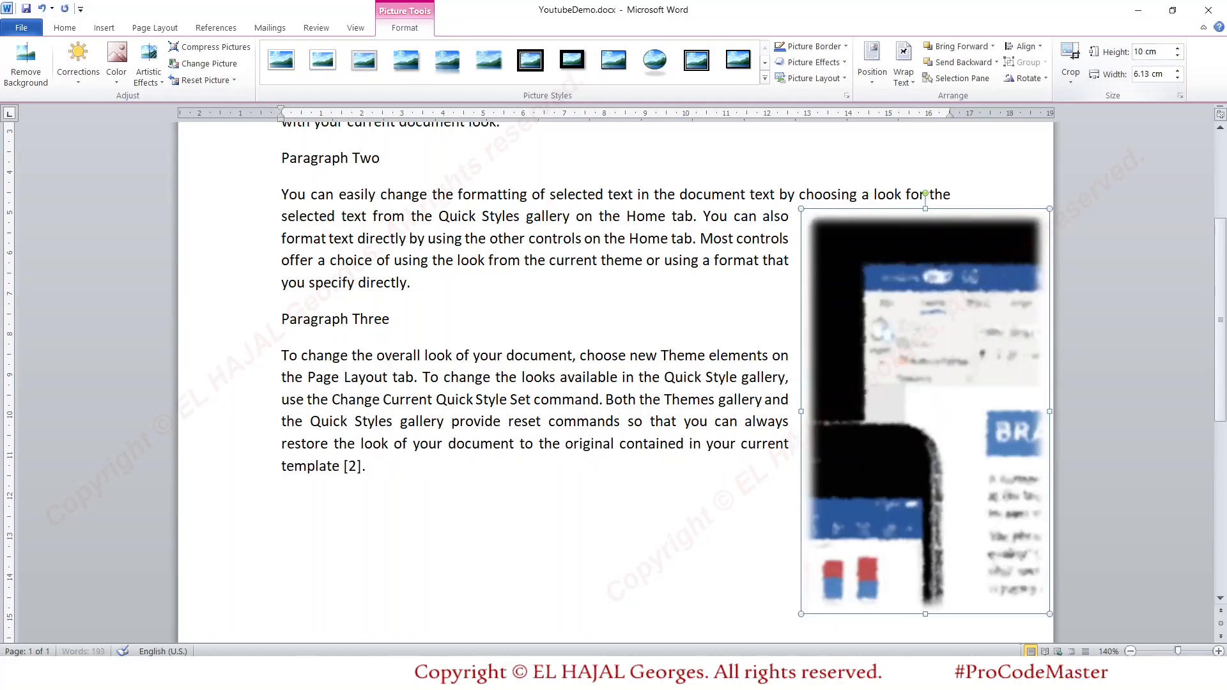
pyautogui.moveTo(970, 309); pyautogui.dragTo(793, 287)
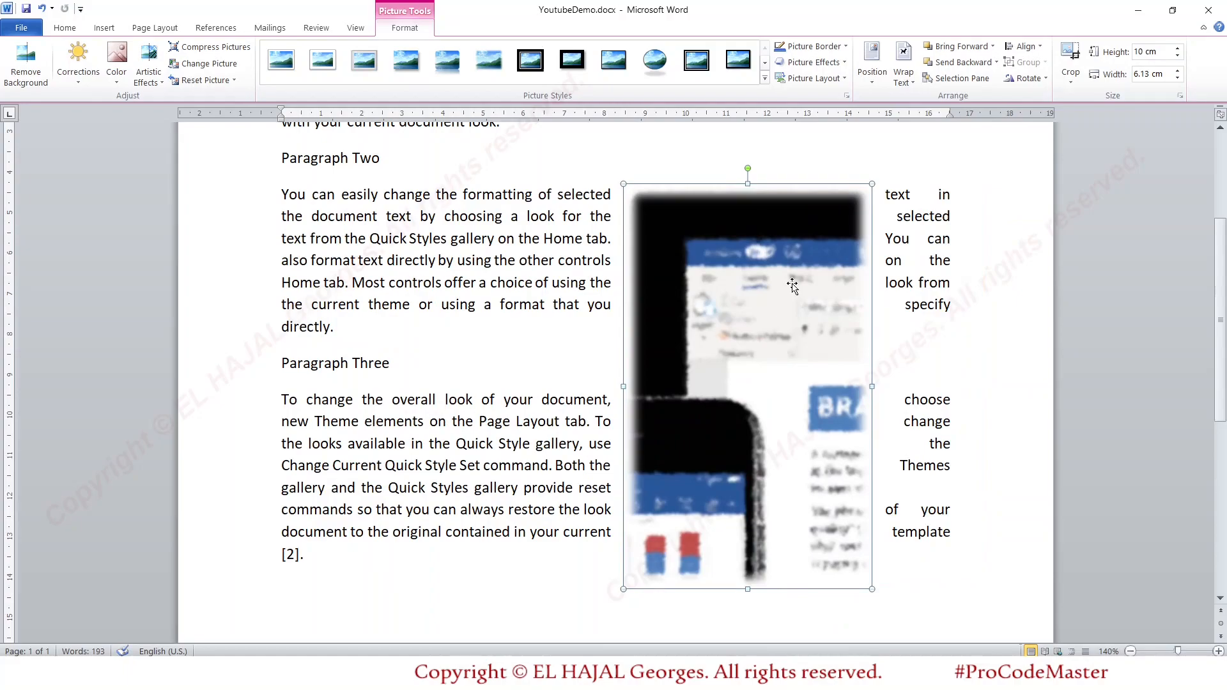
# - Crop the clipping further from its upper-left corner to about 7.66 cm high by 2.6 cm wide
pyautogui.click(1070, 64)
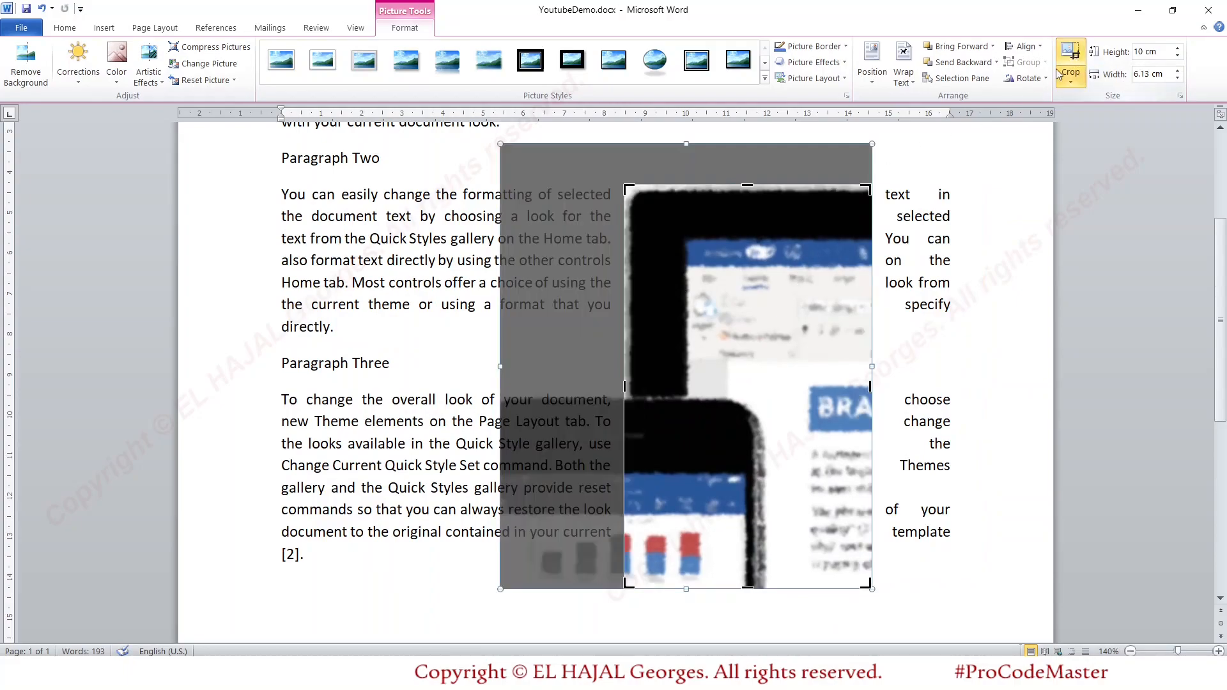
pyautogui.moveTo(629, 189); pyautogui.dragTo(771, 283)
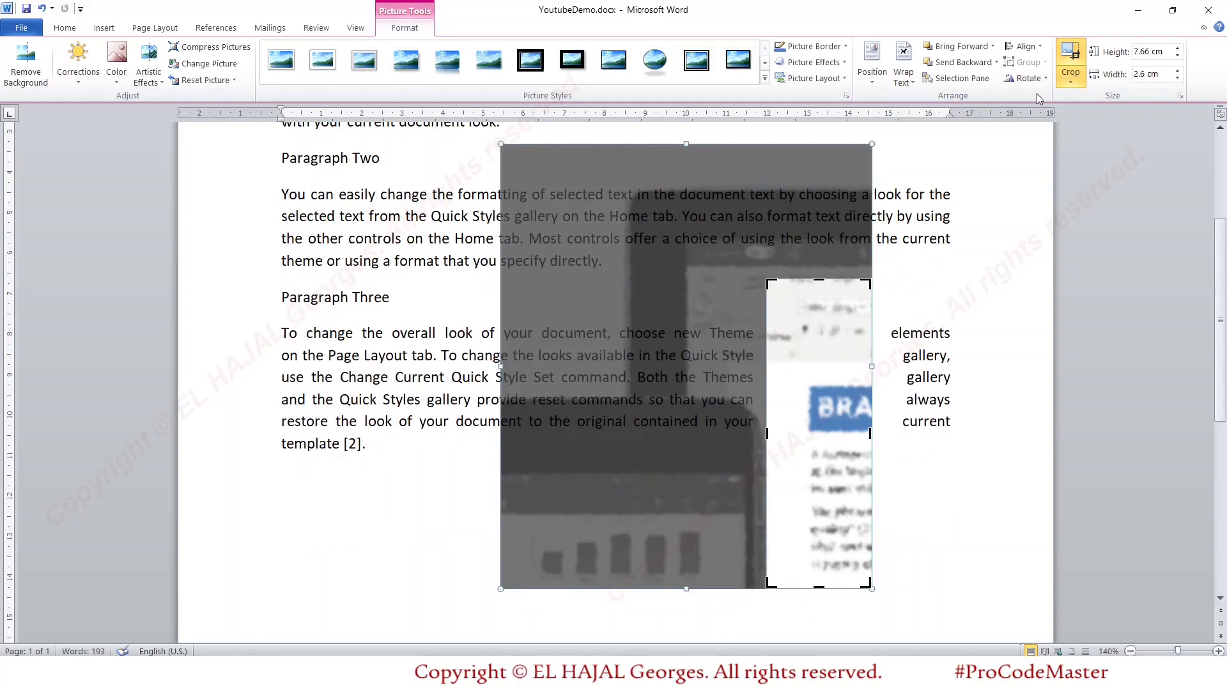
pyautogui.click(1071, 57)
# - Shrink the clipping to about 4.46 cm high by 1.52 cm wide and reposition it beside Paragraphs Two and Three
pyautogui.moveTo(808, 298); pyautogui.dragTo(824, 269)
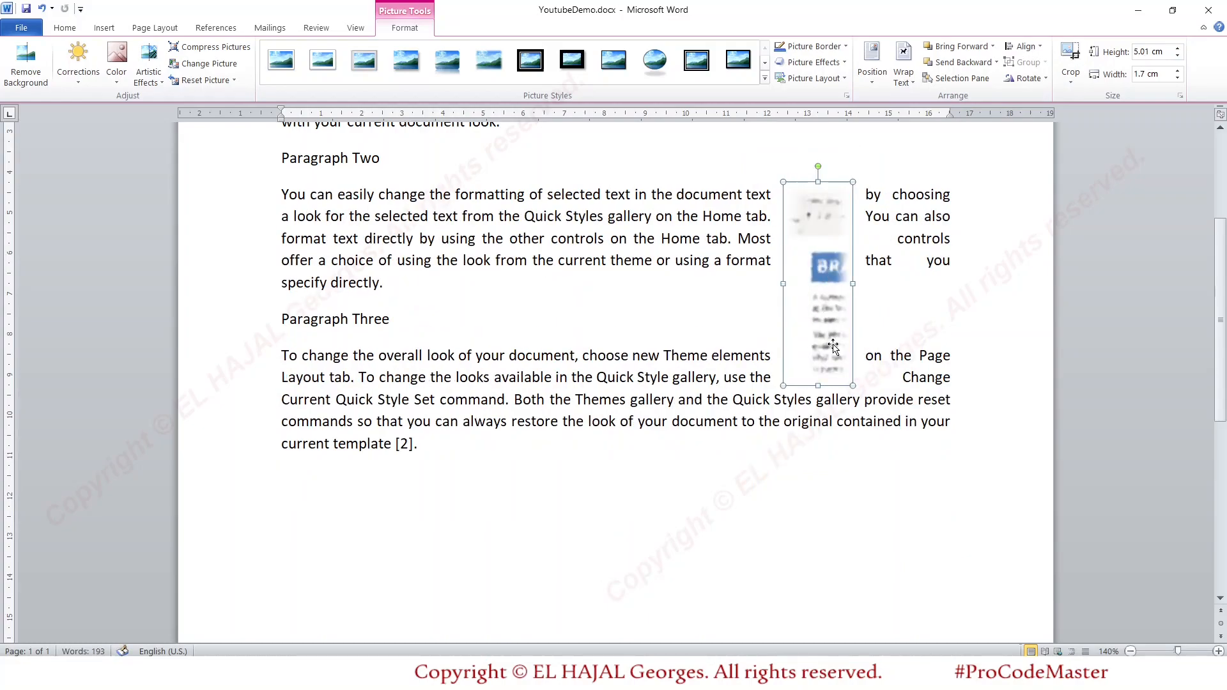
pyautogui.moveTo(784, 386); pyautogui.dragTo(825, 362)
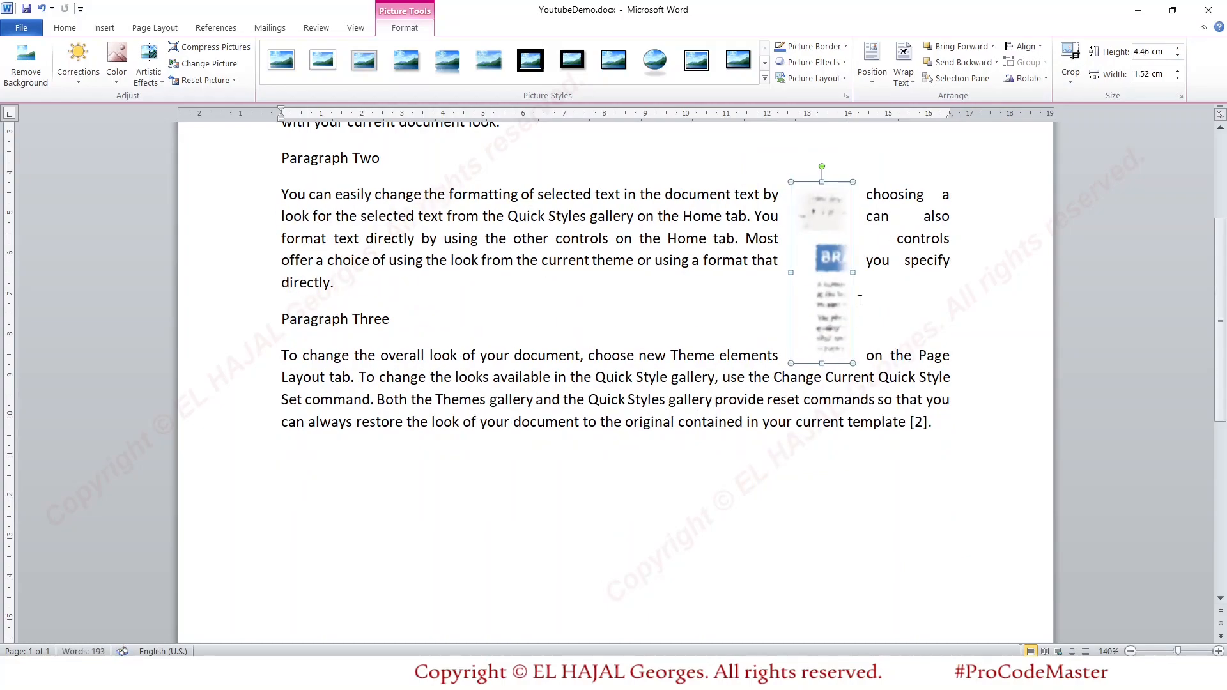
pyautogui.moveTo(819, 208); pyautogui.dragTo(824, 223)
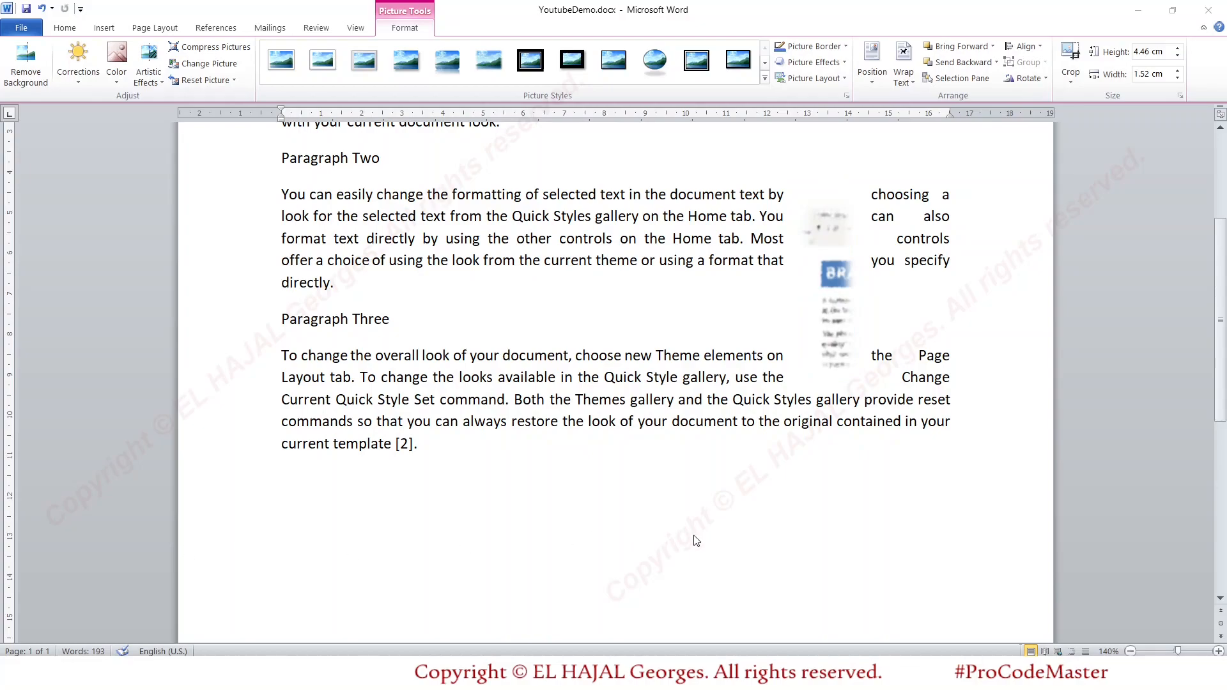
# - Rotate the clipping freehand clockwise to about 13°
pyautogui.click(835, 254)
pyautogui.moveTo(827, 184); pyautogui.dragTo(859, 190)
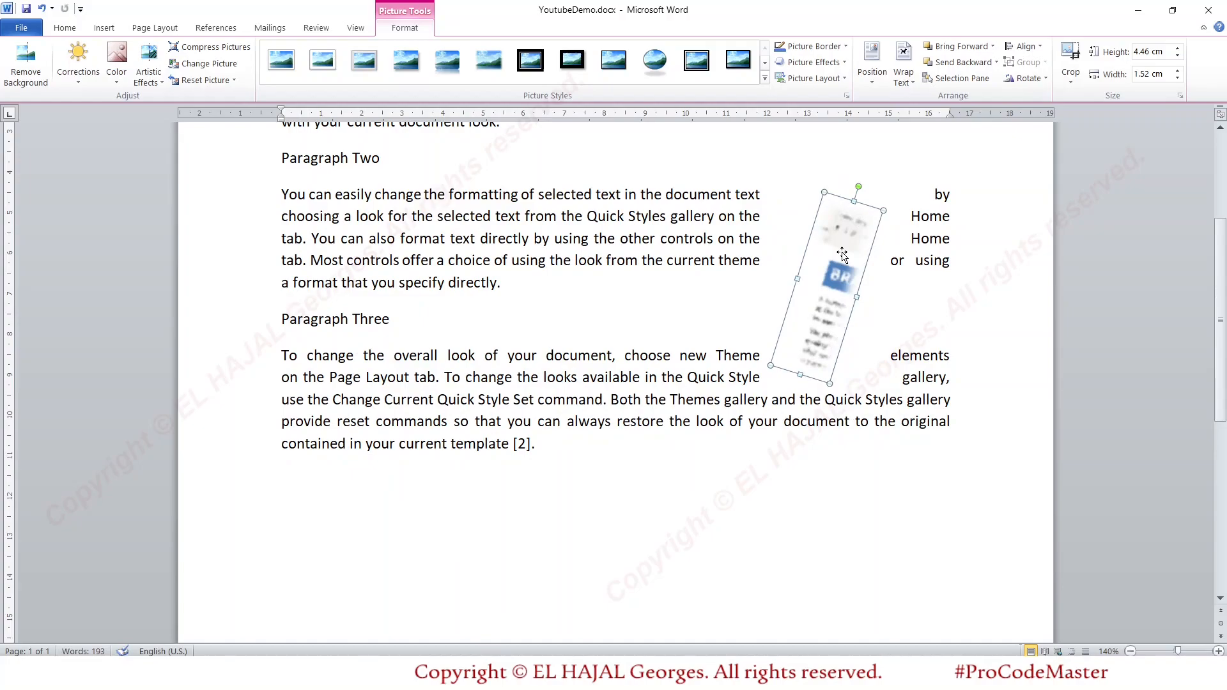
pyautogui.moveTo(858, 187); pyautogui.dragTo(852, 185)
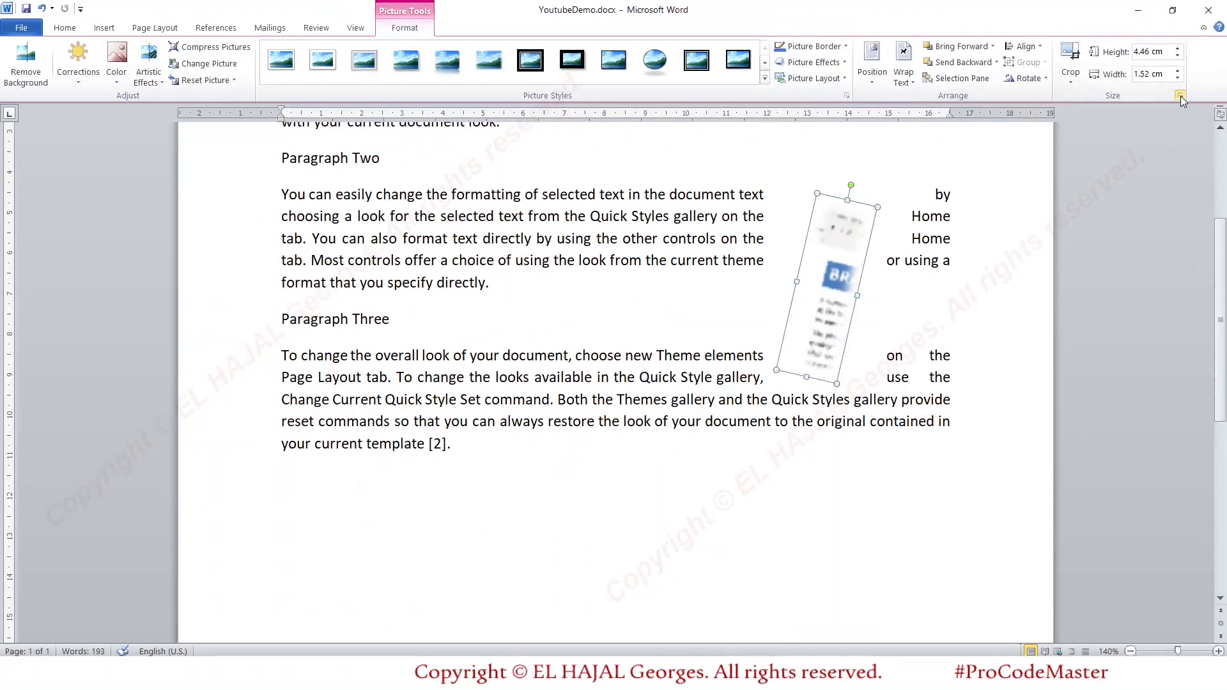
# - Set the clipping's rotation to exactly 40° in its layout size settings
pyautogui.click(1180, 96)
pyautogui.moveTo(795, 362); pyautogui.dragTo(755, 359)
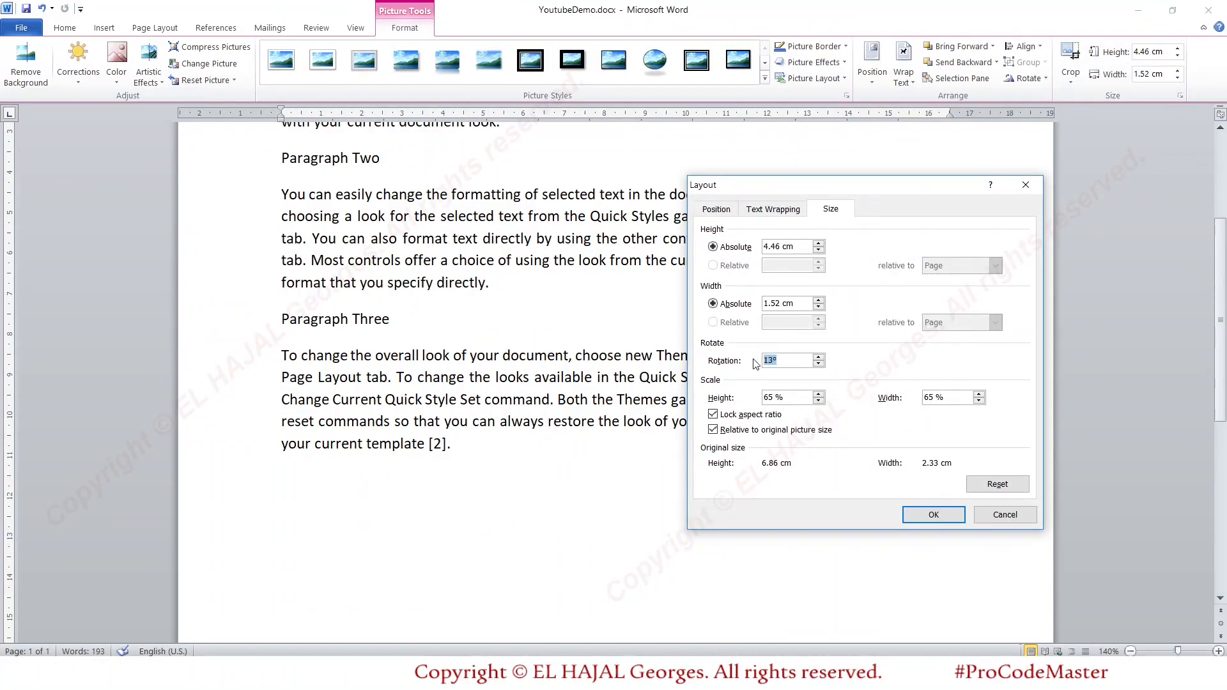
pyautogui.write('40')
pyautogui.click(934, 515)
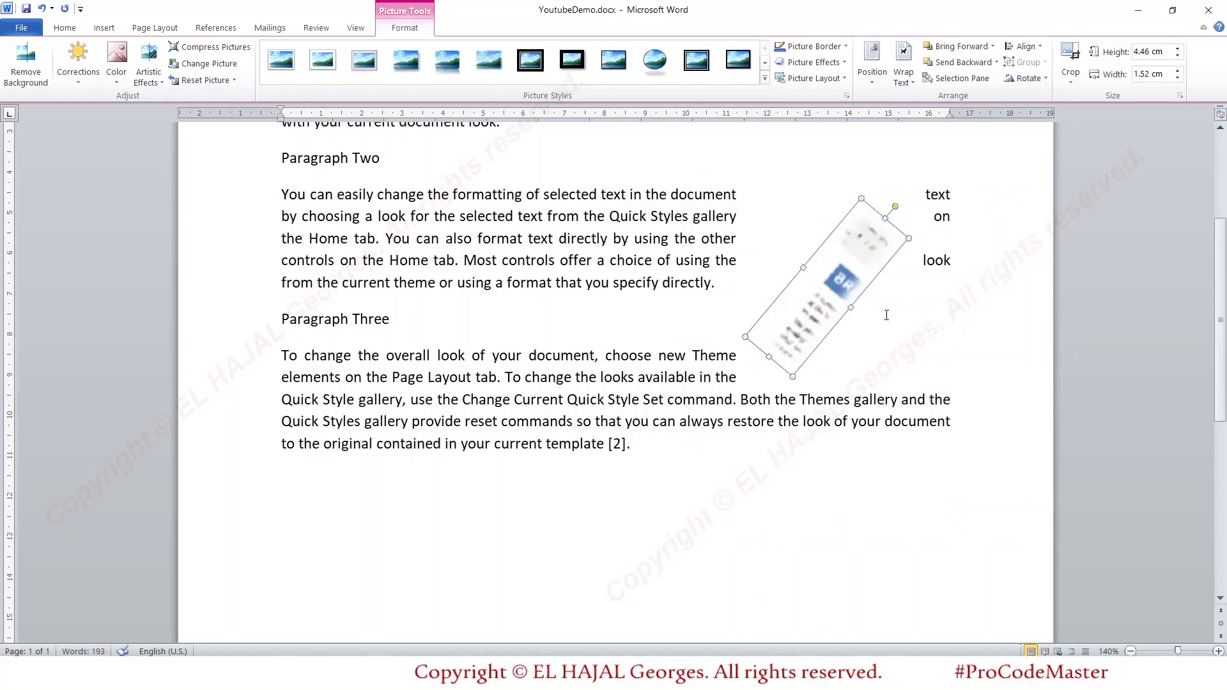